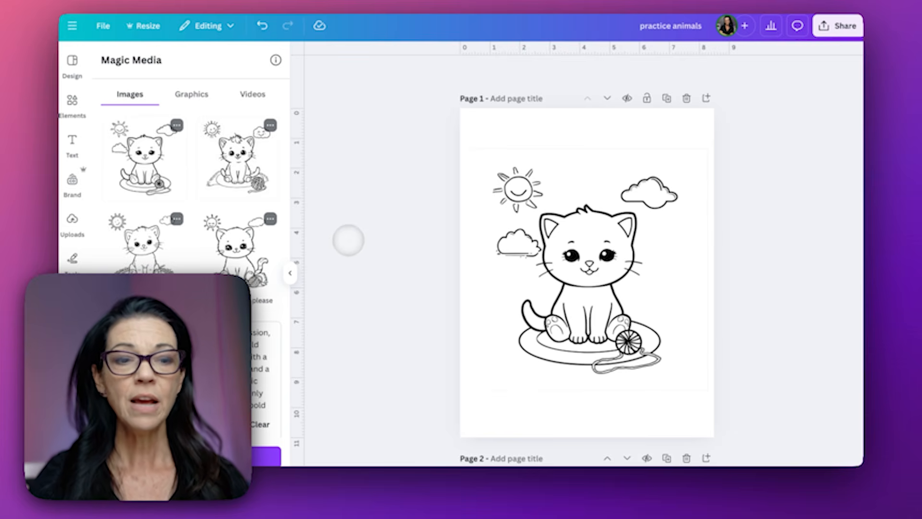
Step: Try the third generated kitten variation on page 1 of the design, and remove it again
{"action": "left_click", "coordinate": [191, 375]}
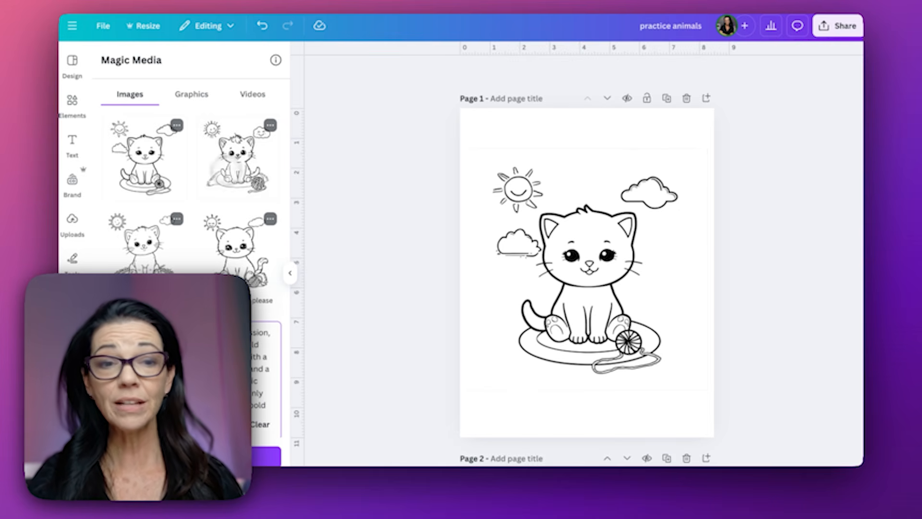
{"action": "left_click", "coordinate": [144, 243]}
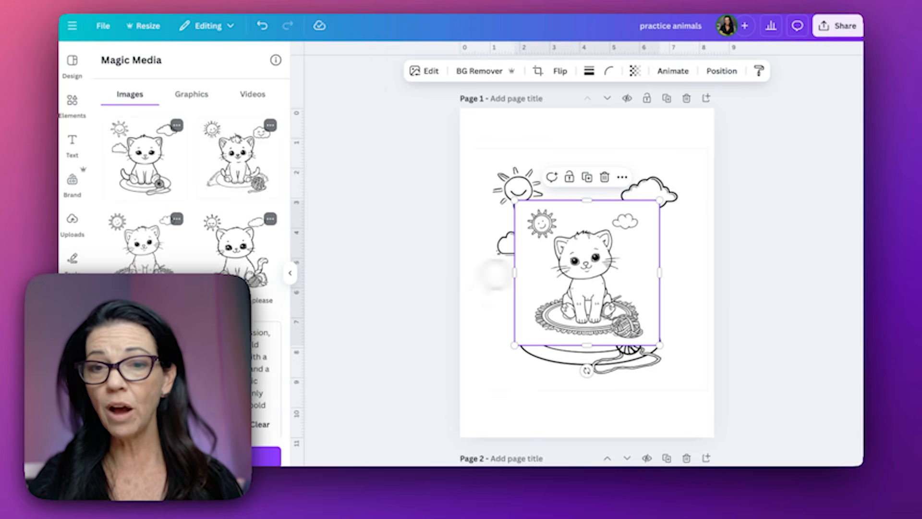
{"action": "key", "text": "Delete"}
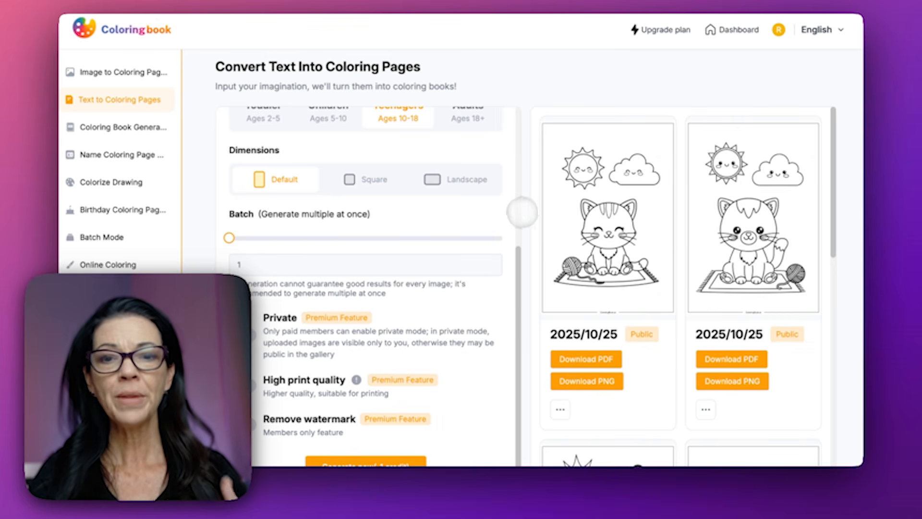
Step: Switch to Coloringbook and compare the kitten prompt and generation settings with the kitten coloring pages generated there
{"action": "scroll", "coordinate": [509, 200], "scroll_direction": "up", "scroll_amount": 5}
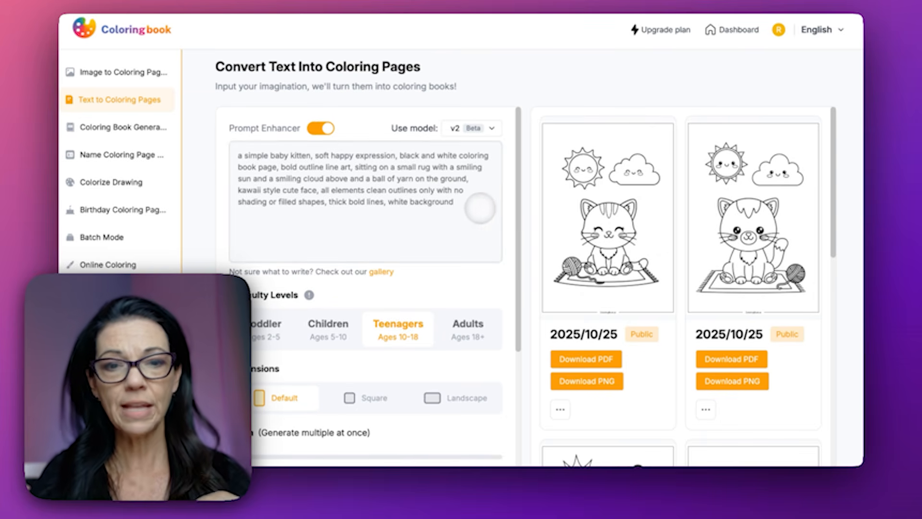
{"action": "scroll", "coordinate": [546, 257], "scroll_direction": "down", "scroll_amount": 2}
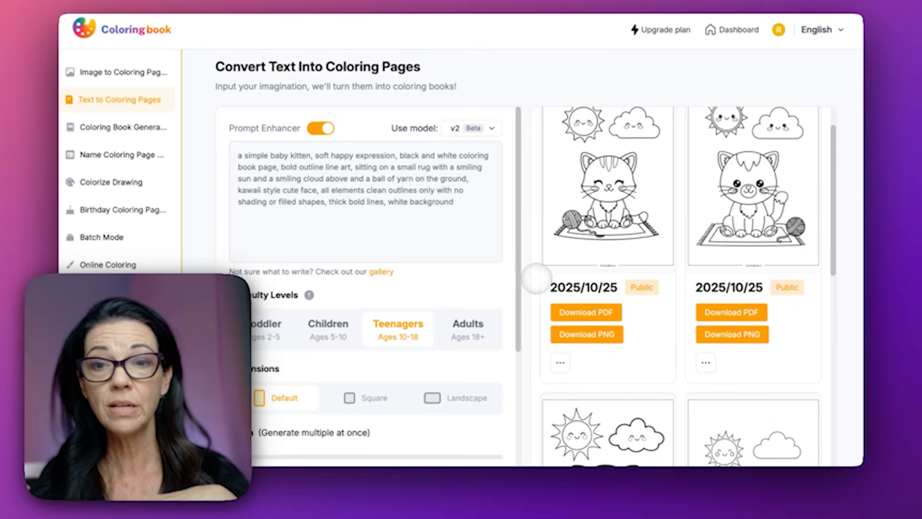
{"action": "scroll", "coordinate": [537, 277], "scroll_direction": "up", "scroll_amount": 2}
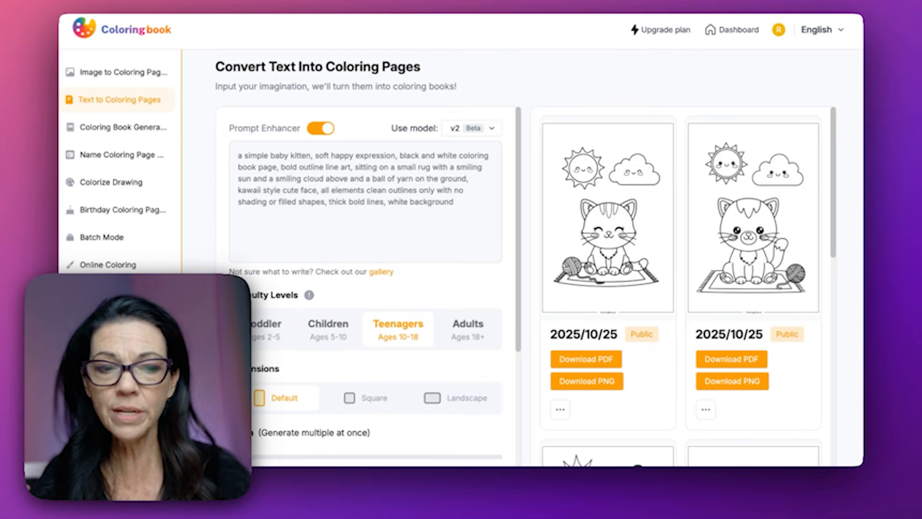
{"action": "scroll", "coordinate": [538, 358], "scroll_direction": "down", "scroll_amount": 5}
{"action": "scroll", "coordinate": [534, 354], "scroll_direction": "down", "scroll_amount": 6}
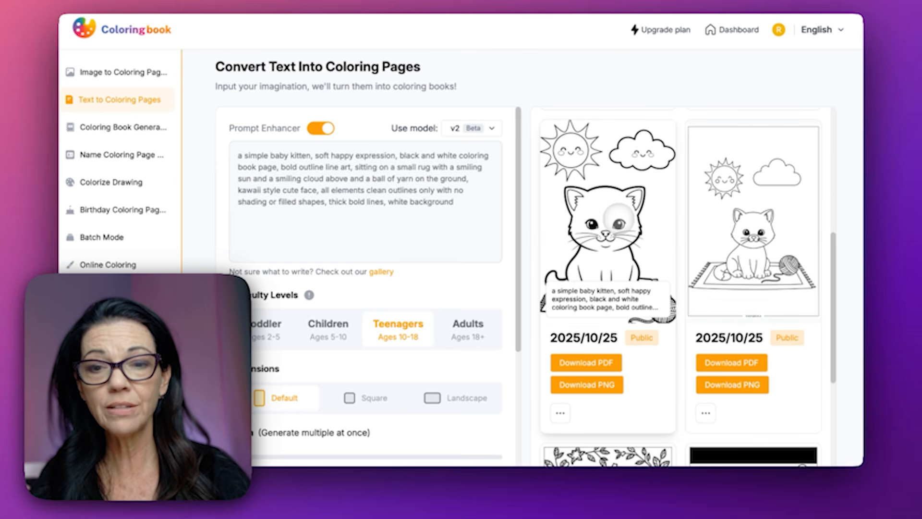
{"action": "scroll", "coordinate": [619, 218], "scroll_direction": "down", "scroll_amount": 5}
{"action": "scroll", "coordinate": [619, 218], "scroll_direction": "up", "scroll_amount": 5}
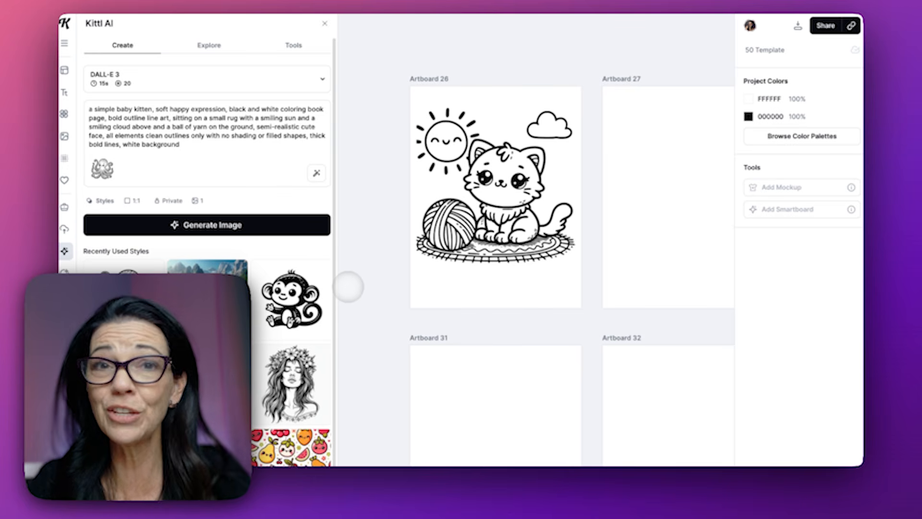
{"action": "left_click", "coordinate": [190, 127]}
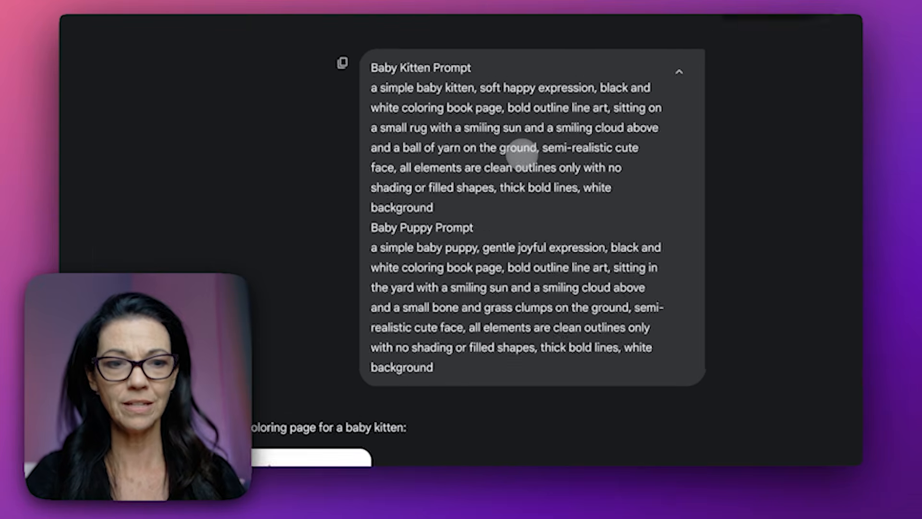
Step: Switch to Gemini and compare the kitten and puppy prompts with the two coloring pages generated from them
{"action": "scroll", "coordinate": [563, 231], "scroll_direction": "down", "scroll_amount": 5}
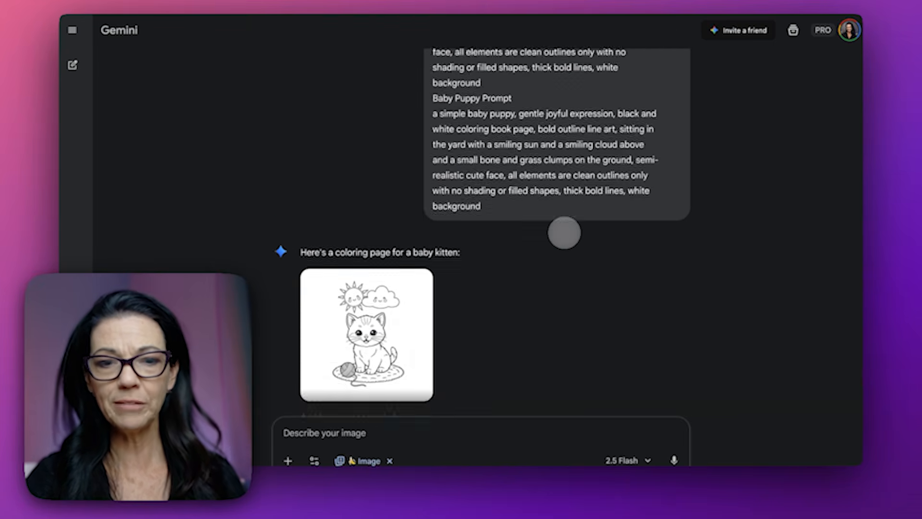
{"action": "scroll", "coordinate": [563, 233], "scroll_direction": "down", "scroll_amount": 3}
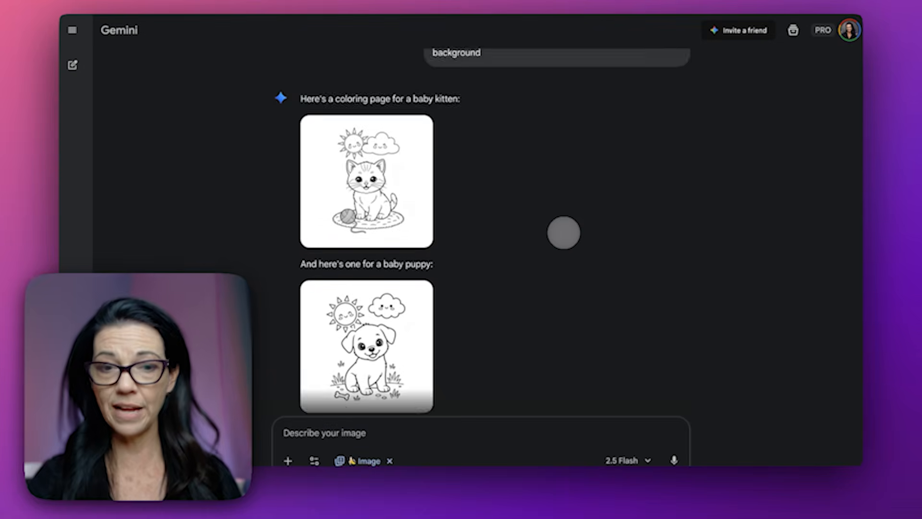
{"action": "scroll", "coordinate": [564, 233], "scroll_direction": "up", "scroll_amount": 1}
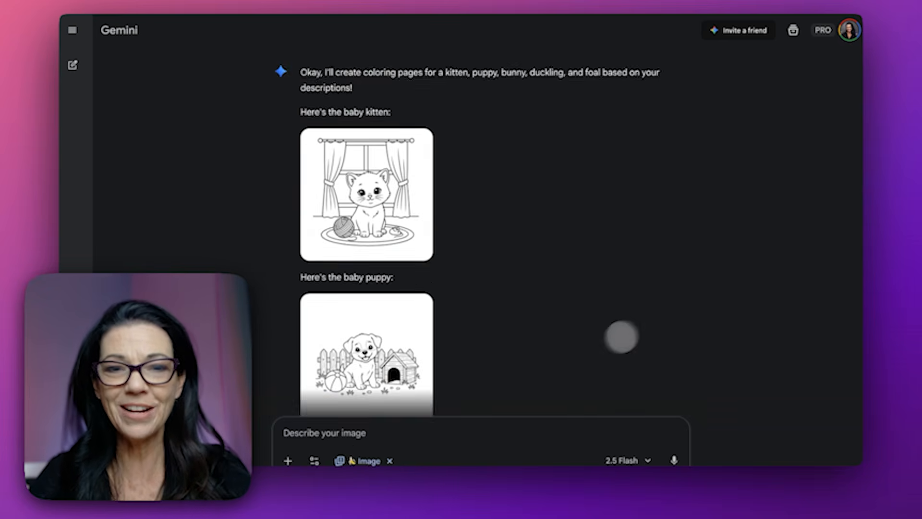
Step: Review the kitten, puppy, bunny, duckling and foal coloring pages, viewing the foal page enlarged
{"action": "scroll", "coordinate": [648, 323], "scroll_direction": "down", "scroll_amount": 6}
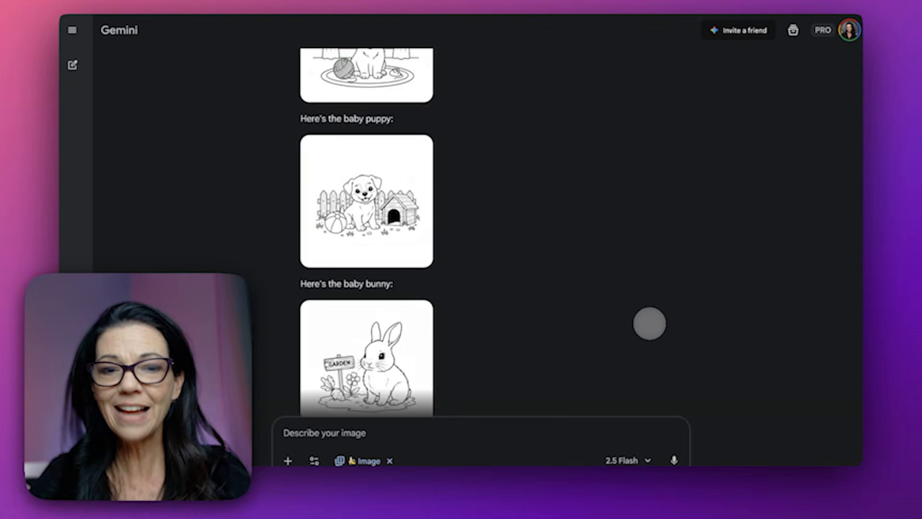
{"action": "scroll", "coordinate": [650, 323], "scroll_direction": "down", "scroll_amount": 1}
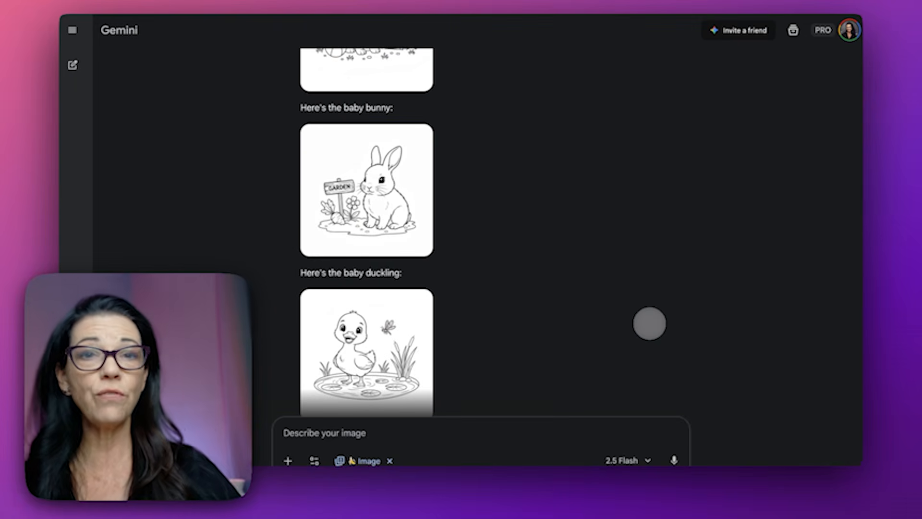
{"action": "scroll", "coordinate": [649, 323], "scroll_direction": "down", "scroll_amount": 10}
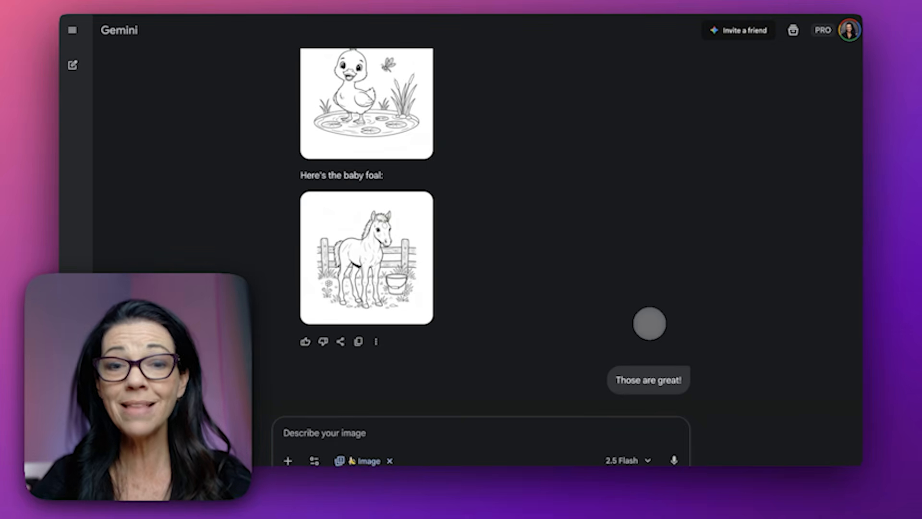
{"action": "left_click", "coordinate": [382, 236]}
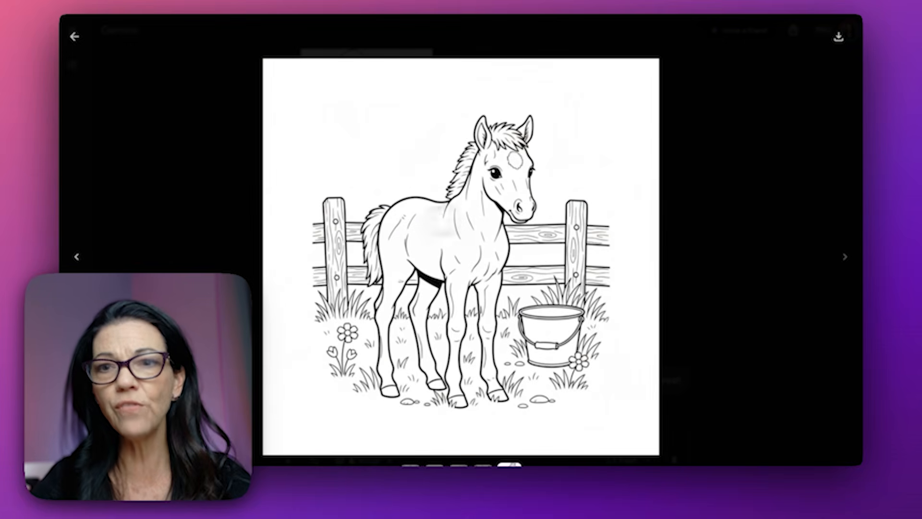
{"action": "left_click", "coordinate": [75, 36]}
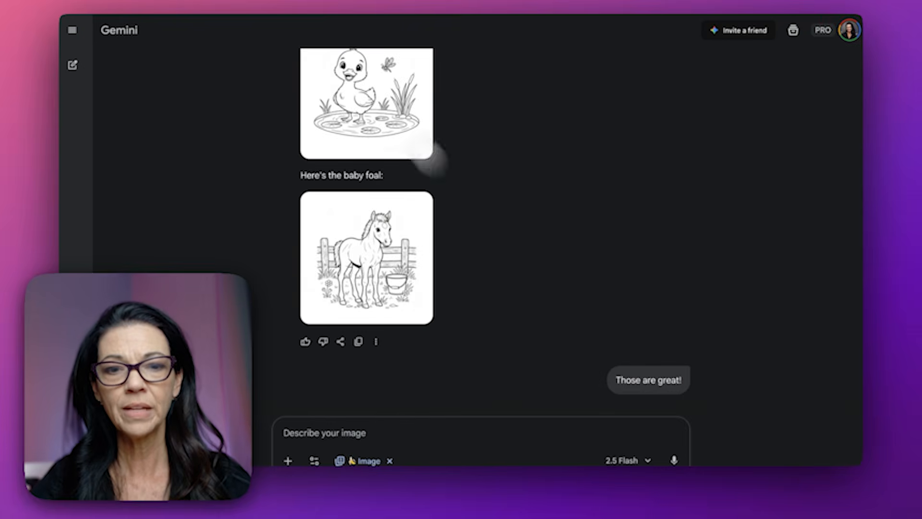
Step: Examine both generated versions of the piglet, calf, lamb, goat and chick coloring pages
{"action": "scroll", "coordinate": [502, 291], "scroll_direction": "down", "scroll_amount": 6}
{"action": "scroll", "coordinate": [503, 292], "scroll_direction": "down", "scroll_amount": 2}
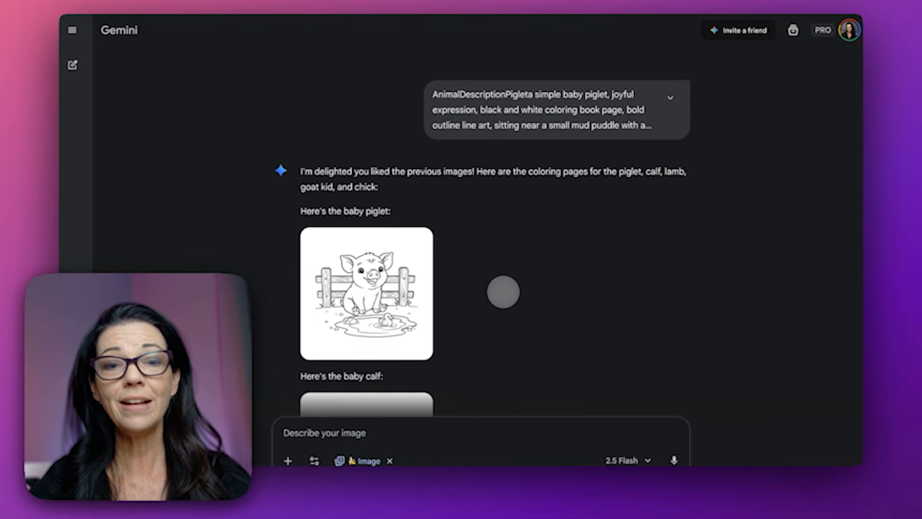
{"action": "scroll", "coordinate": [503, 291], "scroll_direction": "down", "scroll_amount": 1}
{"action": "scroll", "coordinate": [503, 291], "scroll_direction": "down", "scroll_amount": 8}
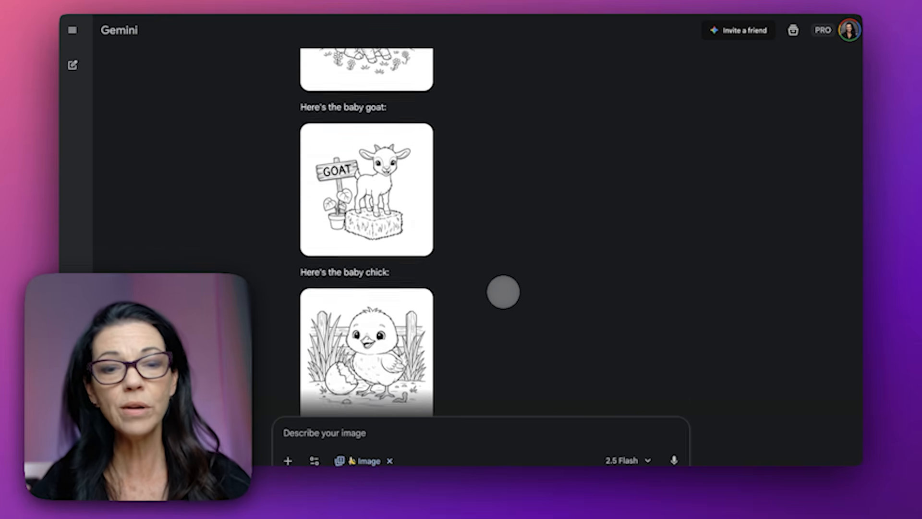
{"action": "scroll", "coordinate": [502, 291], "scroll_direction": "down", "scroll_amount": 8}
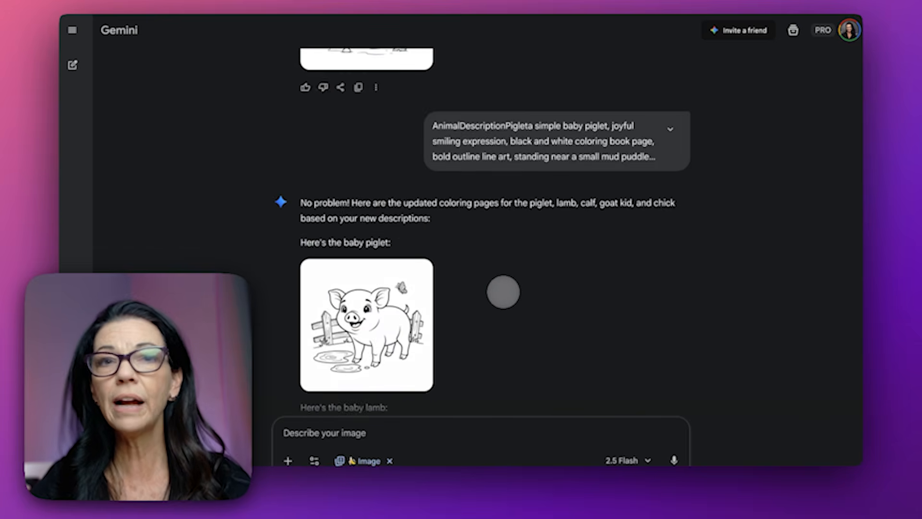
{"action": "scroll", "coordinate": [502, 292], "scroll_direction": "down", "scroll_amount": 4}
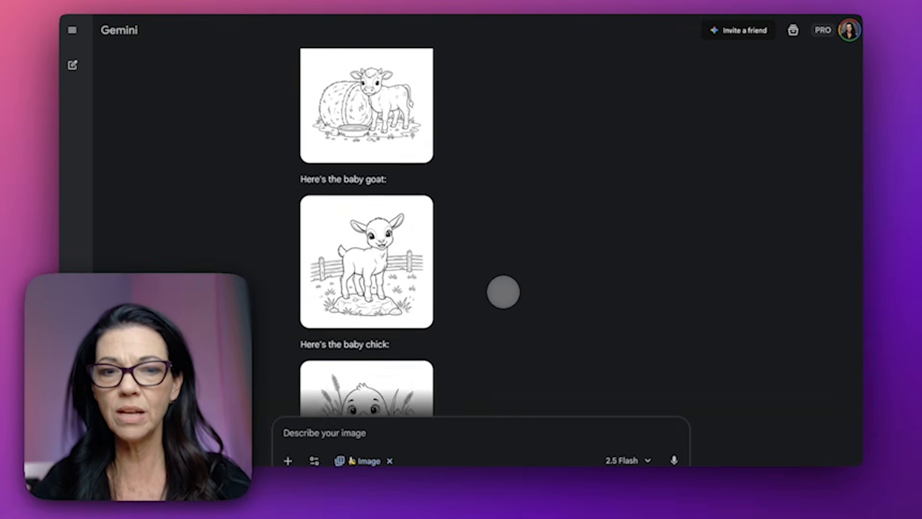
{"action": "scroll", "coordinate": [503, 291], "scroll_direction": "down", "scroll_amount": 4}
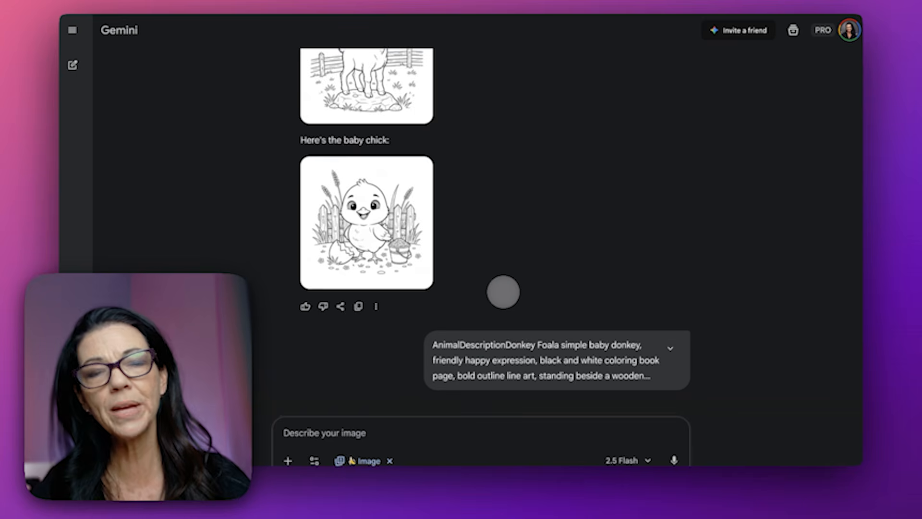
Step: Look through the donkey-to-llama set and the sheepdog, barn mouse, rooster chick, owl and duckling pair pages for consistent style
{"action": "scroll", "coordinate": [503, 292], "scroll_direction": "down", "scroll_amount": 6}
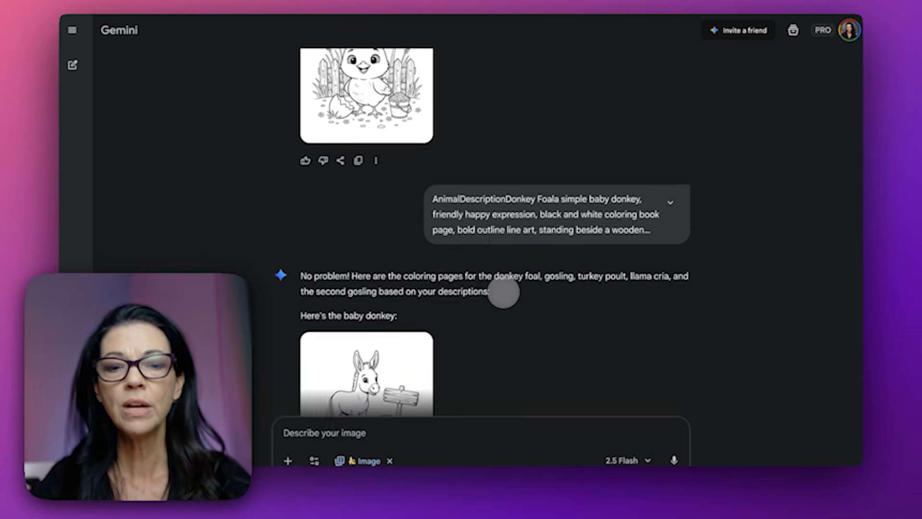
{"action": "scroll", "coordinate": [503, 292], "scroll_direction": "down", "scroll_amount": 4}
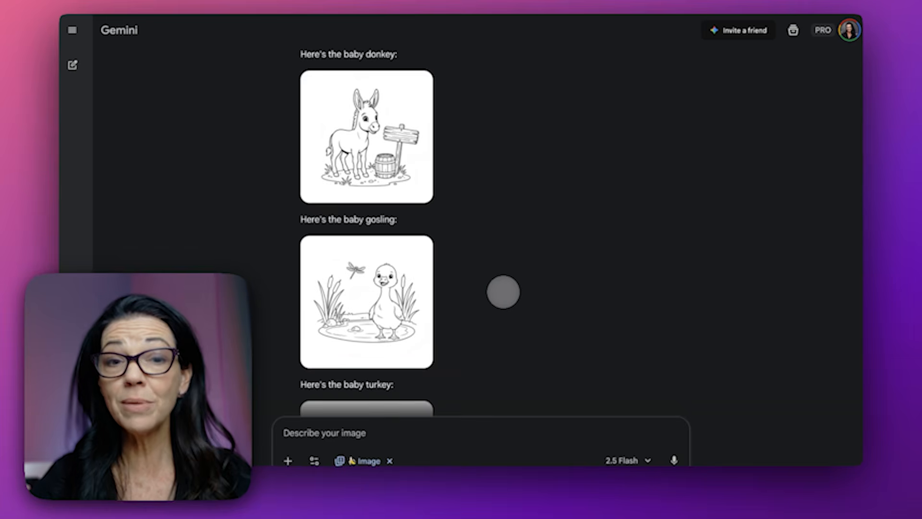
{"action": "scroll", "coordinate": [503, 292], "scroll_direction": "down", "scroll_amount": 3}
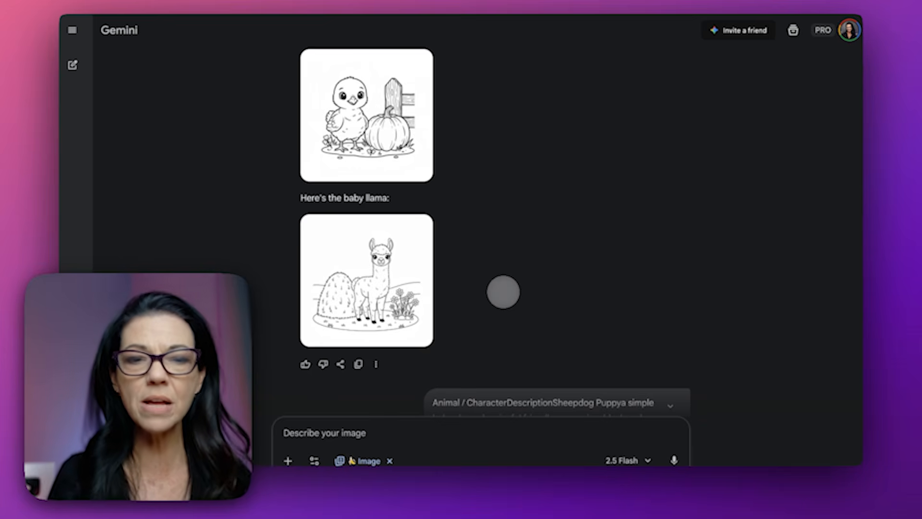
{"action": "scroll", "coordinate": [502, 291], "scroll_direction": "down", "scroll_amount": 8}
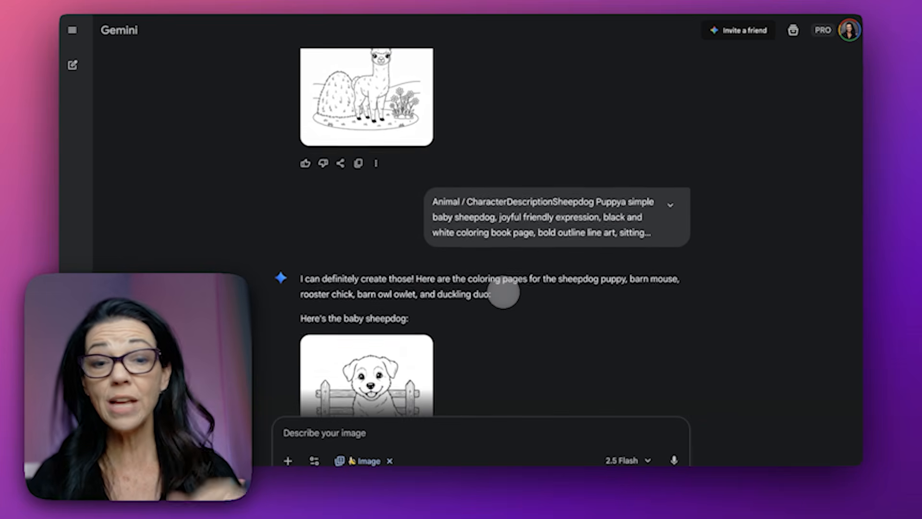
{"action": "scroll", "coordinate": [503, 291], "scroll_direction": "down", "scroll_amount": 4}
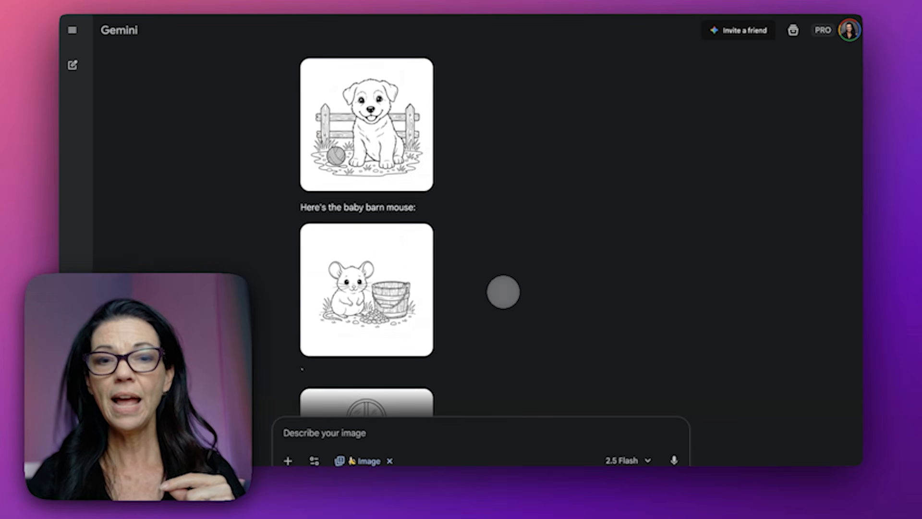
{"action": "scroll", "coordinate": [503, 292], "scroll_direction": "down", "scroll_amount": 6}
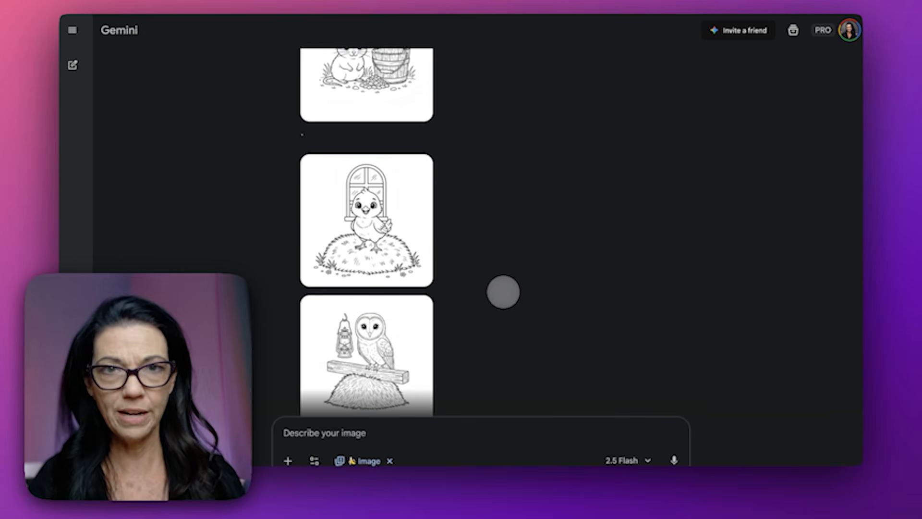
{"action": "scroll", "coordinate": [503, 292], "scroll_direction": "down", "scroll_amount": 7}
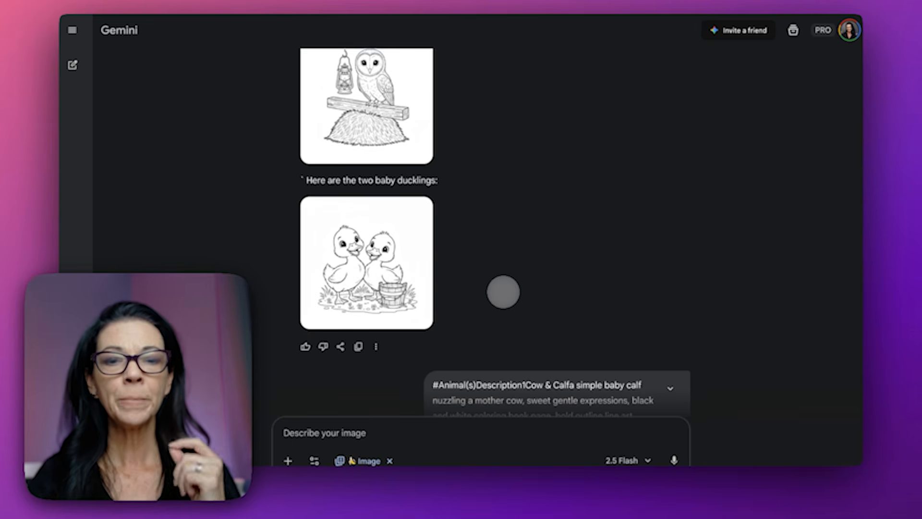
{"action": "scroll", "coordinate": [503, 291], "scroll_direction": "down", "scroll_amount": 3}
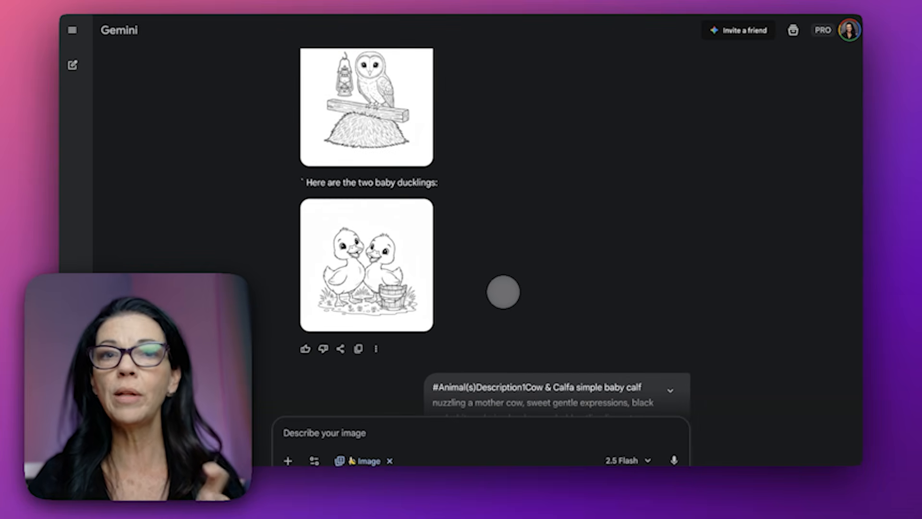
Step: Inspect the Cow & Calf coloring page and the follow-up request for the next animal pair
{"action": "scroll", "coordinate": [503, 291], "scroll_direction": "down", "scroll_amount": 10}
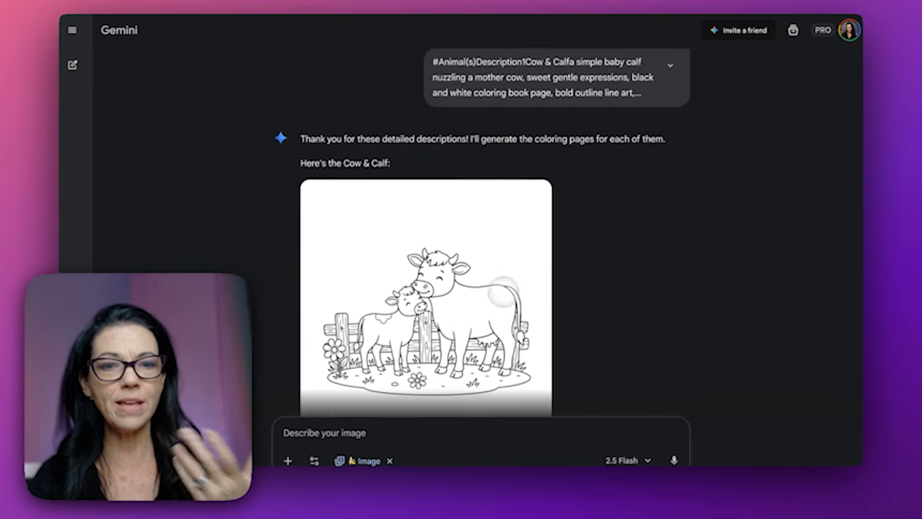
{"action": "scroll", "coordinate": [503, 292], "scroll_direction": "down", "scroll_amount": 5}
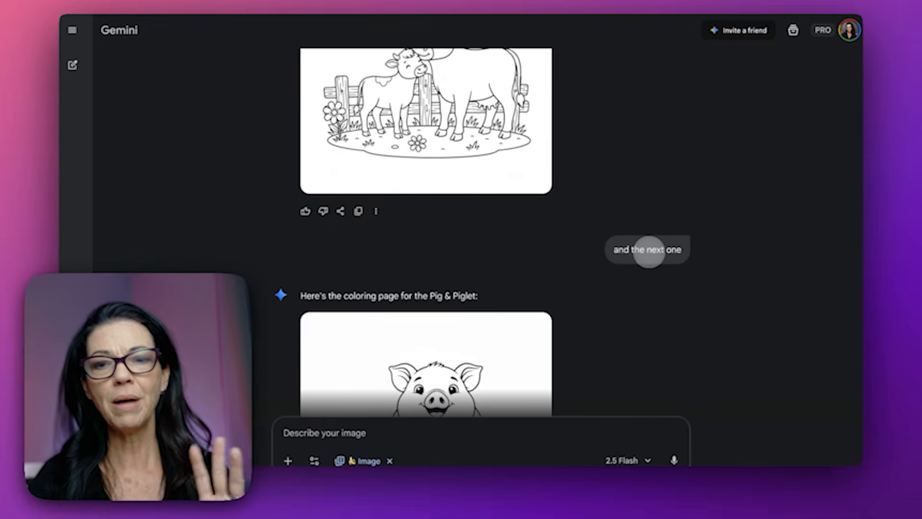
{"action": "scroll", "coordinate": [649, 251], "scroll_direction": "up", "scroll_amount": 10}
{"action": "scroll", "coordinate": [649, 252], "scroll_direction": "down", "scroll_amount": 4}
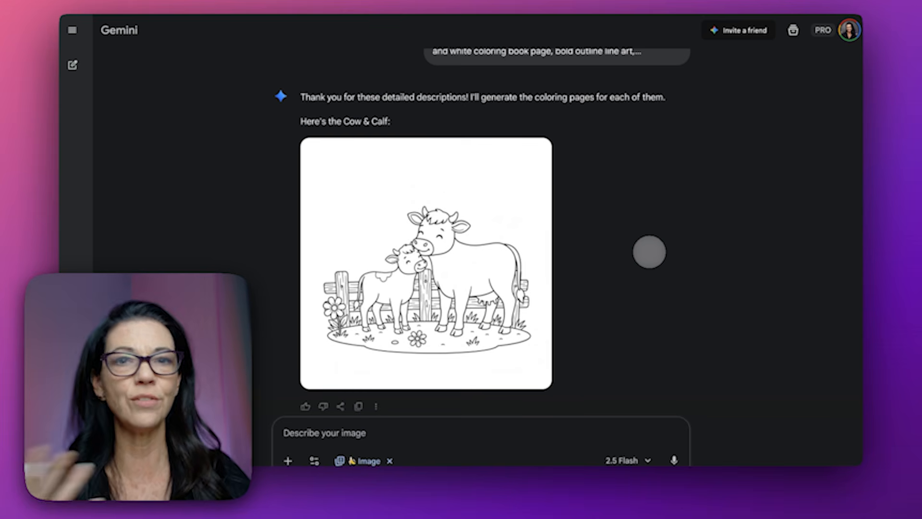
{"action": "scroll", "coordinate": [649, 252], "scroll_direction": "down", "scroll_amount": 2}
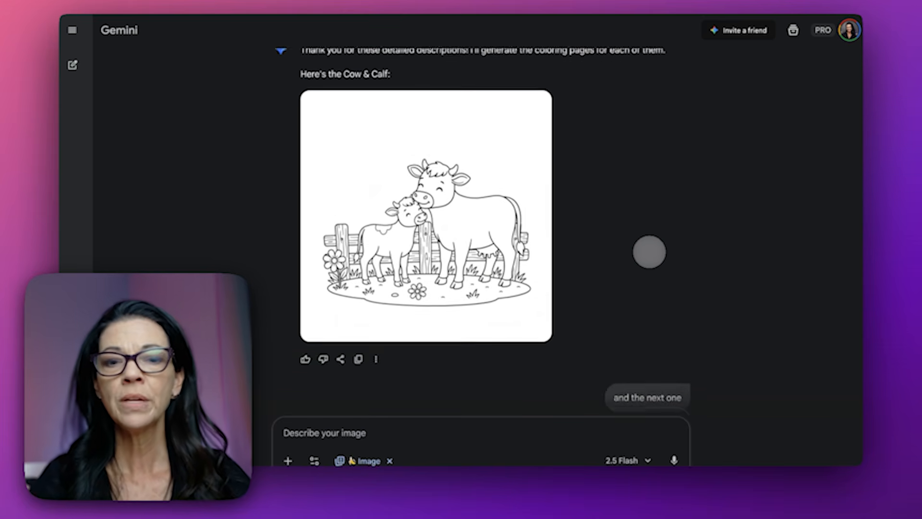
{"action": "scroll", "coordinate": [649, 252], "scroll_direction": "up", "scroll_amount": 1}
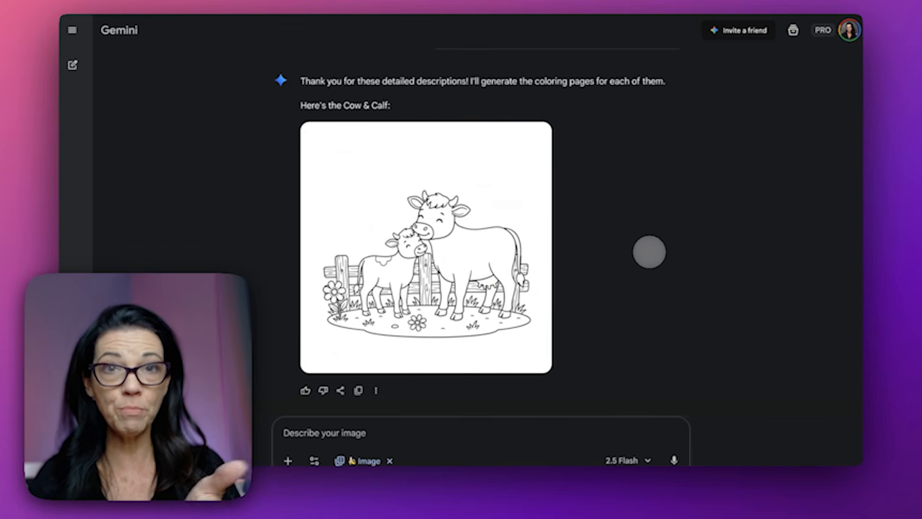
Step: Review the Pig & Piglet, Horse Foal, Hen & Chicks and Young Donkey coloring pages along with their follow-up requests
{"action": "scroll", "coordinate": [649, 252], "scroll_direction": "down", "scroll_amount": 8}
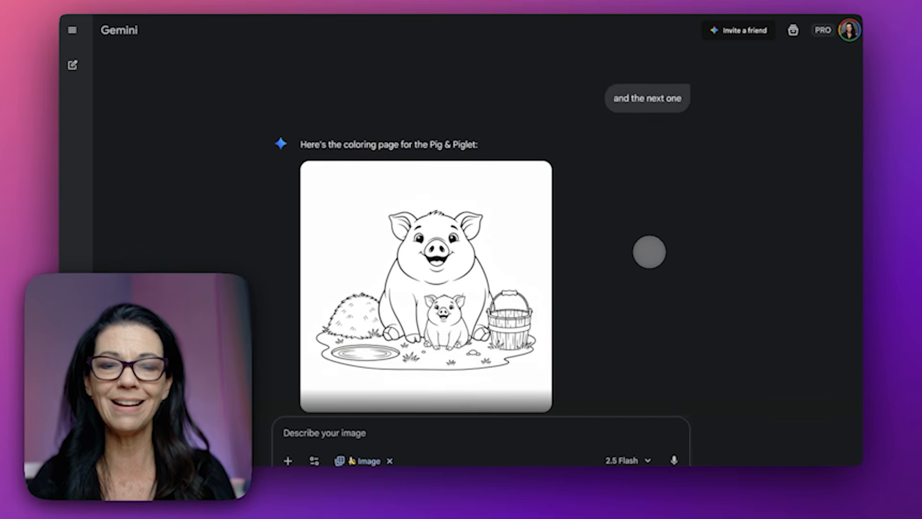
{"action": "scroll", "coordinate": [649, 251], "scroll_direction": "down", "scroll_amount": 8}
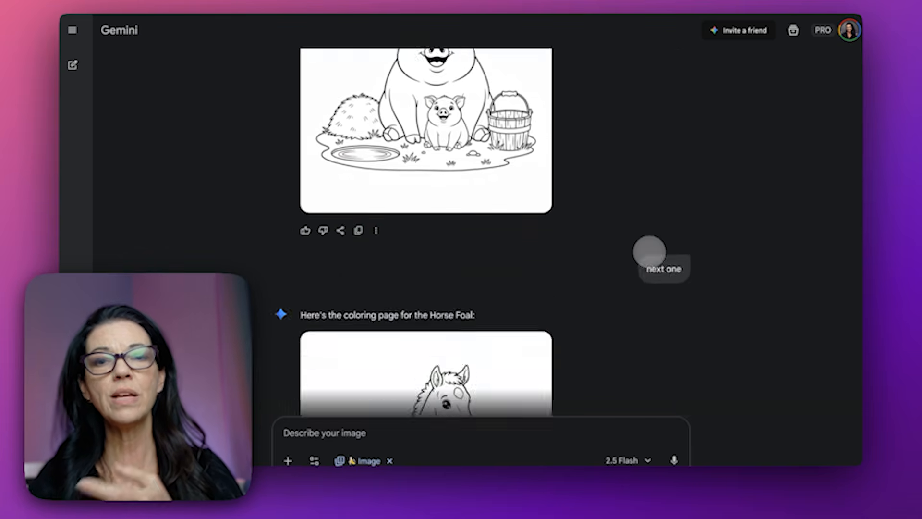
{"action": "scroll", "coordinate": [648, 252], "scroll_direction": "down", "scroll_amount": 9}
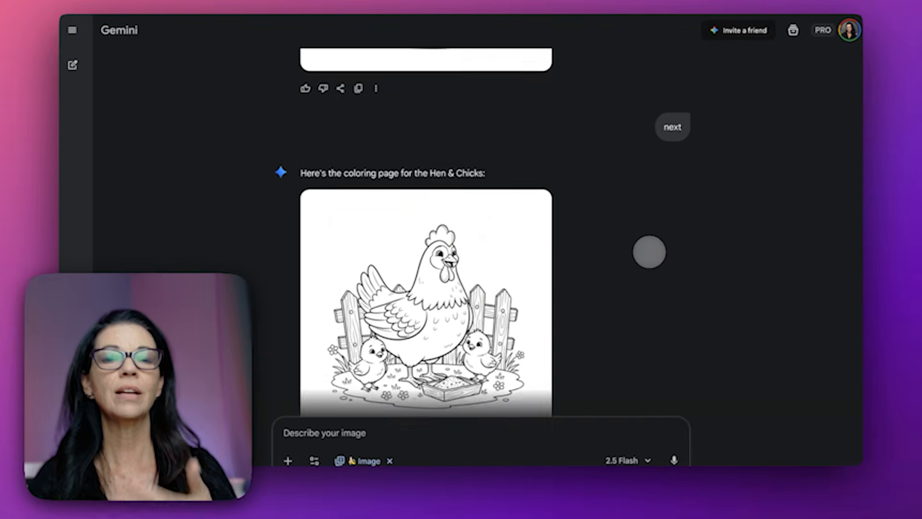
{"action": "scroll", "coordinate": [649, 252], "scroll_direction": "down", "scroll_amount": 12}
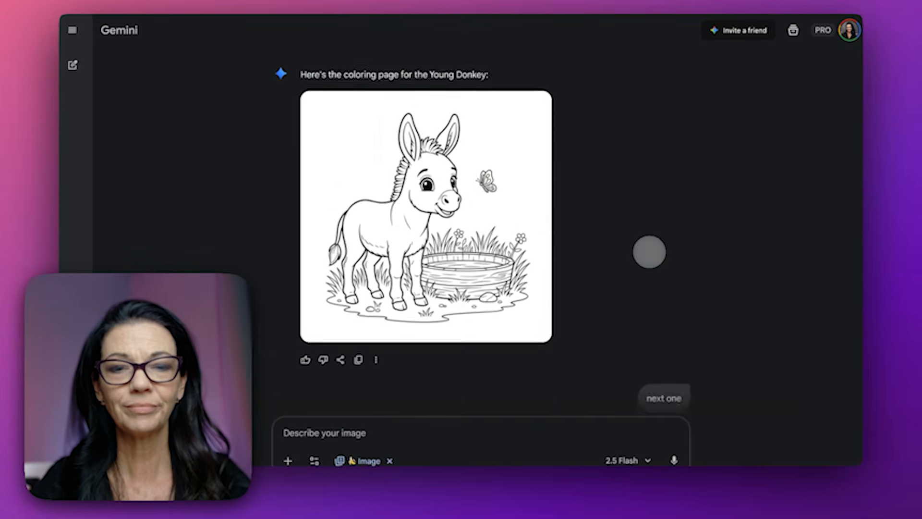
{"action": "scroll", "coordinate": [649, 251], "scroll_direction": "down", "scroll_amount": 9}
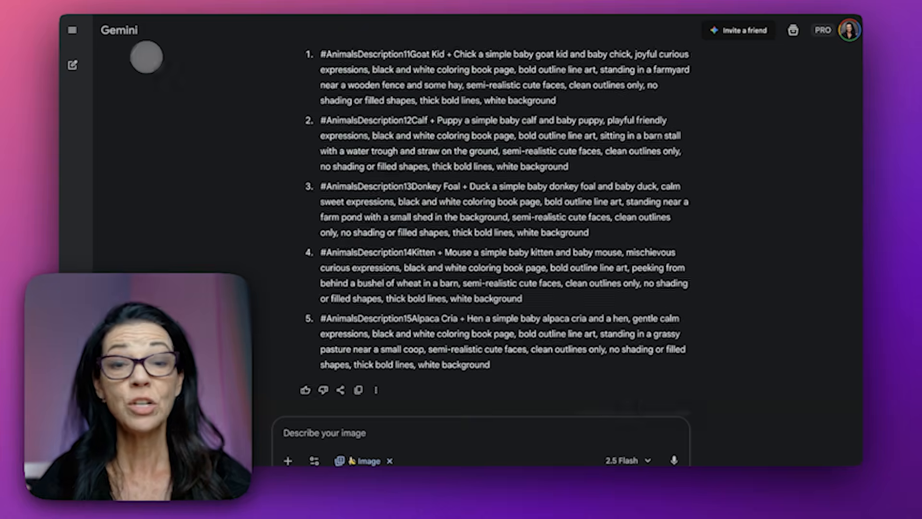
Step: Examine the five animal combination pages from Goat Kid + Chick through Kitten + Mouse to Alpaca Cria + Hen
{"action": "scroll", "coordinate": [619, 187], "scroll_direction": "down", "scroll_amount": 6}
{"action": "scroll", "coordinate": [621, 188], "scroll_direction": "down", "scroll_amount": 3}
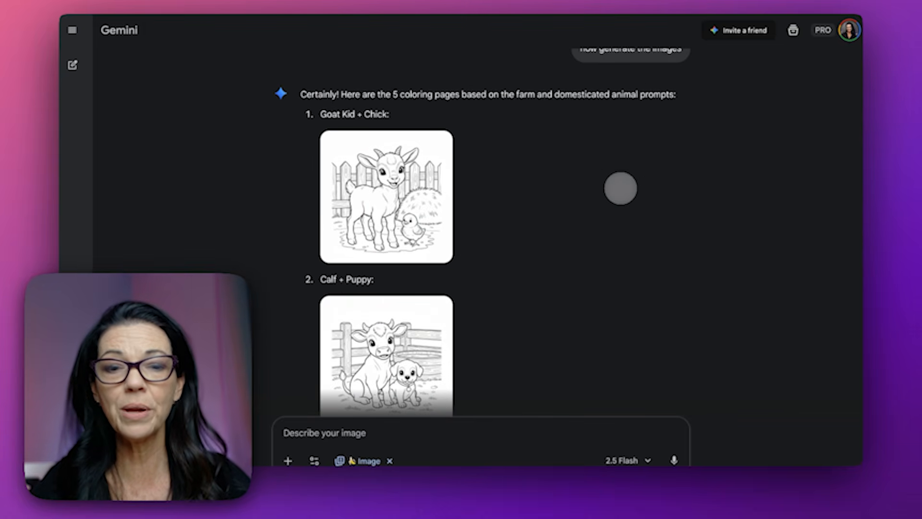
{"action": "scroll", "coordinate": [620, 187], "scroll_direction": "down", "scroll_amount": 2}
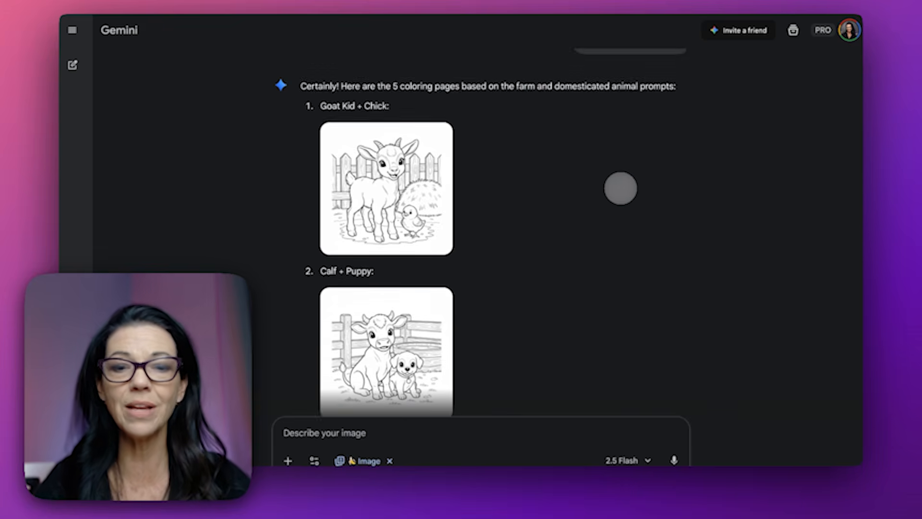
{"action": "scroll", "coordinate": [620, 188], "scroll_direction": "down", "scroll_amount": 10}
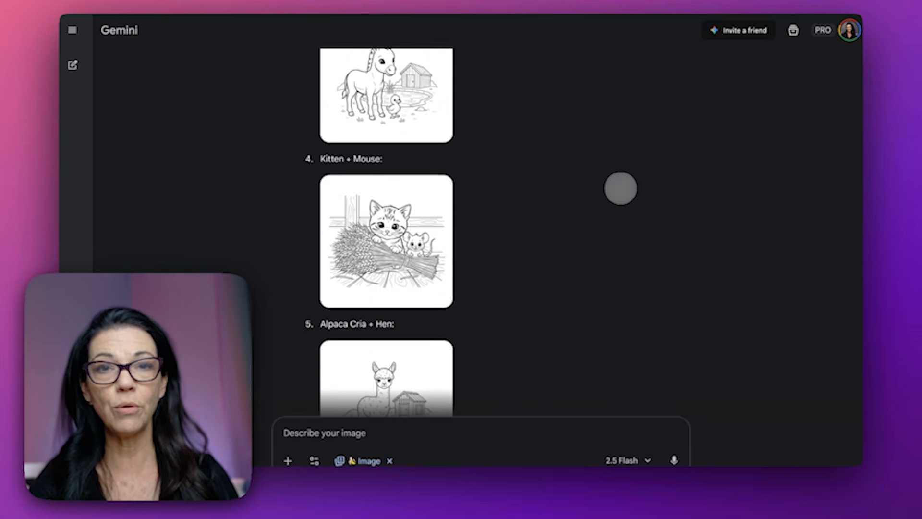
{"action": "scroll", "coordinate": [620, 187], "scroll_direction": "down", "scroll_amount": 5}
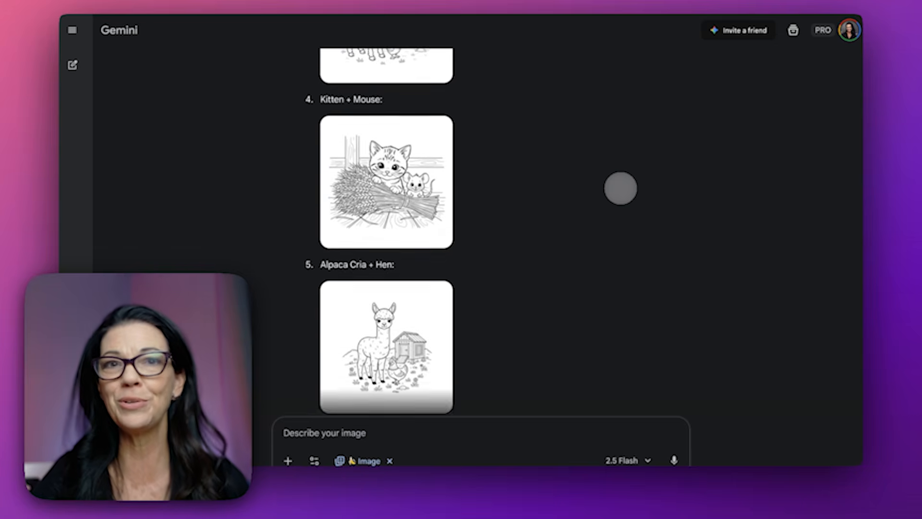
{"action": "scroll", "coordinate": [621, 188], "scroll_direction": "down", "scroll_amount": 10}
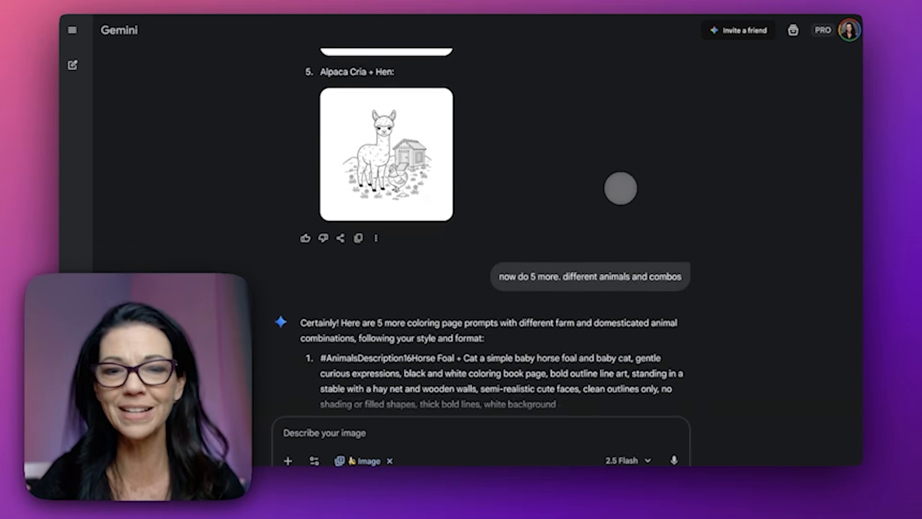
Step: Compare the prompts for the second combination set with its Horse Foal + Cat, Llama Cria + Piglet and Sheep Lamb + Rooster pages
{"action": "scroll", "coordinate": [620, 188], "scroll_direction": "down", "scroll_amount": 5}
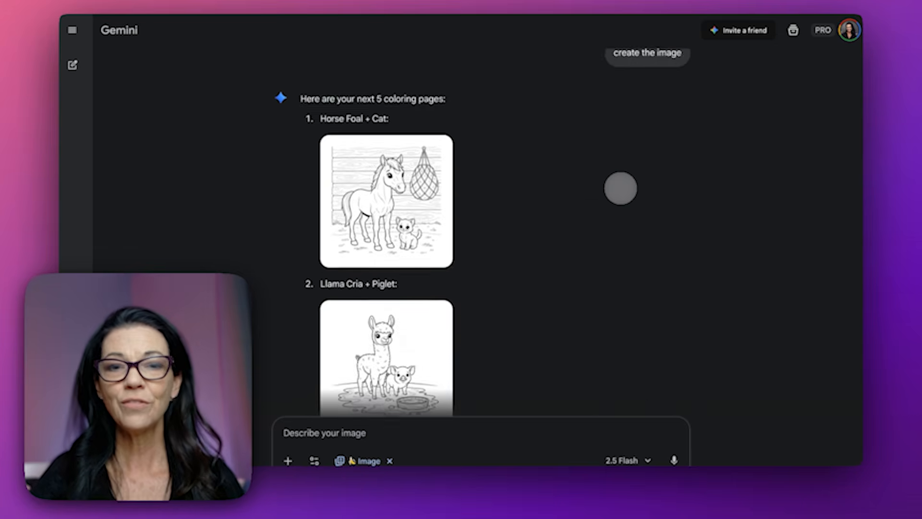
{"action": "scroll", "coordinate": [620, 188], "scroll_direction": "up", "scroll_amount": 7}
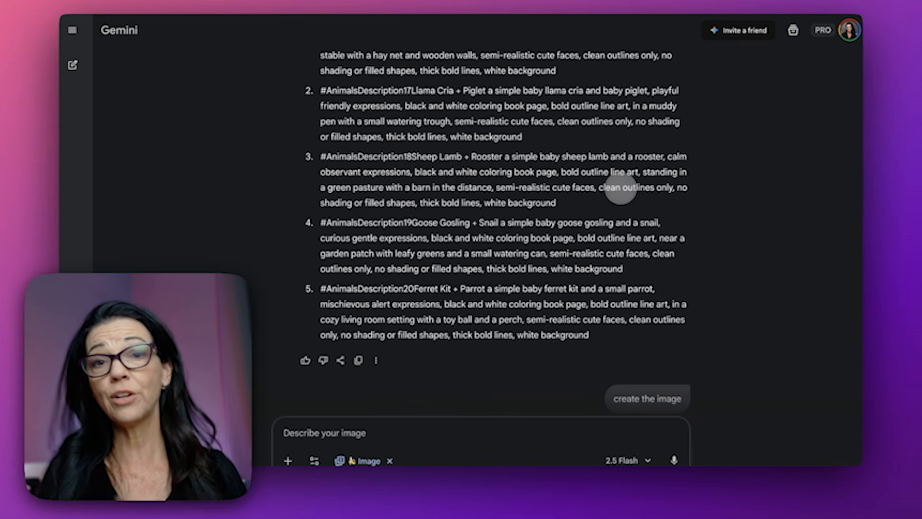
{"action": "scroll", "coordinate": [621, 188], "scroll_direction": "down", "scroll_amount": 10}
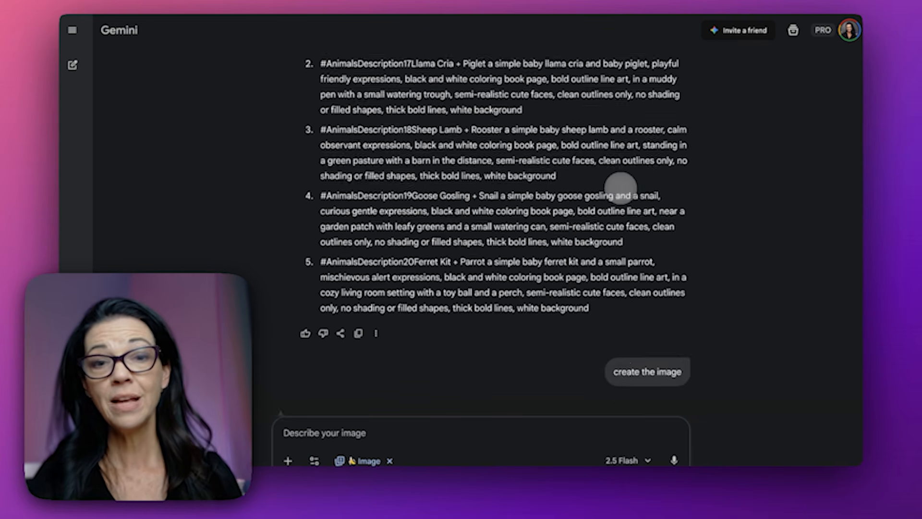
{"action": "scroll", "coordinate": [621, 188], "scroll_direction": "down", "scroll_amount": 6}
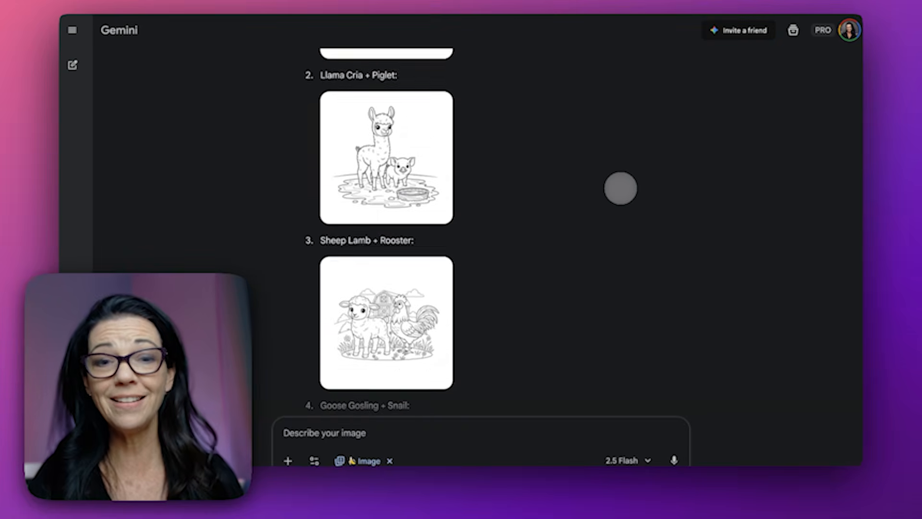
{"action": "scroll", "coordinate": [621, 188], "scroll_direction": "down", "scroll_amount": 4}
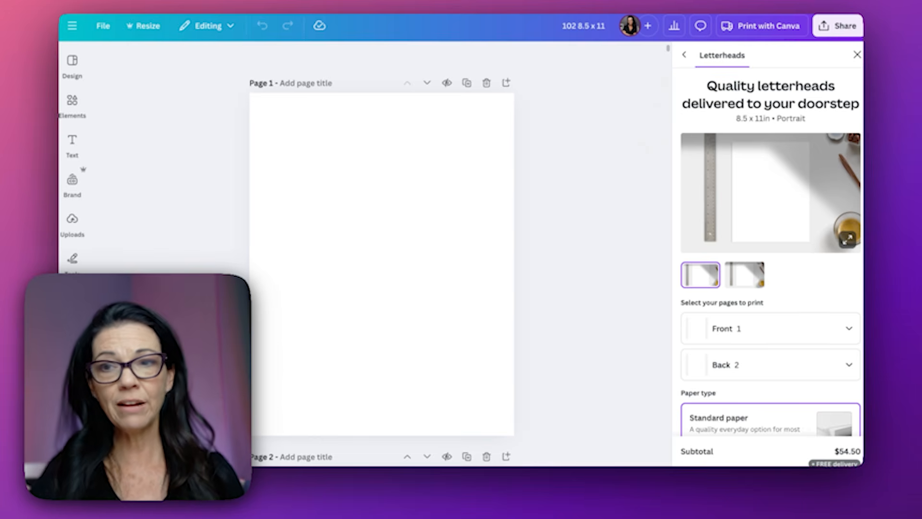
Step: In Canva, dismiss the Letterheads print offer and look through the blank pages of the 102 8.5 x 11 template
{"action": "left_click", "coordinate": [858, 55]}
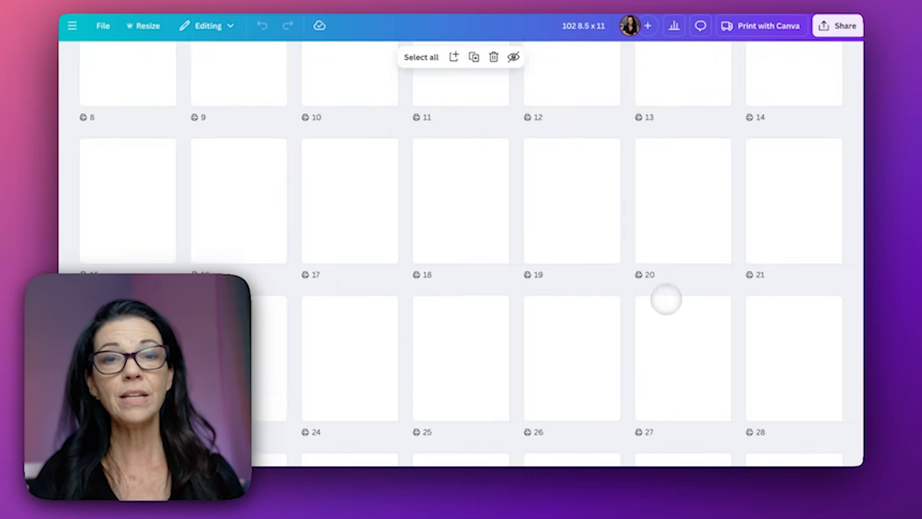
{"action": "scroll", "coordinate": [664, 299], "scroll_direction": "down", "scroll_amount": 4}
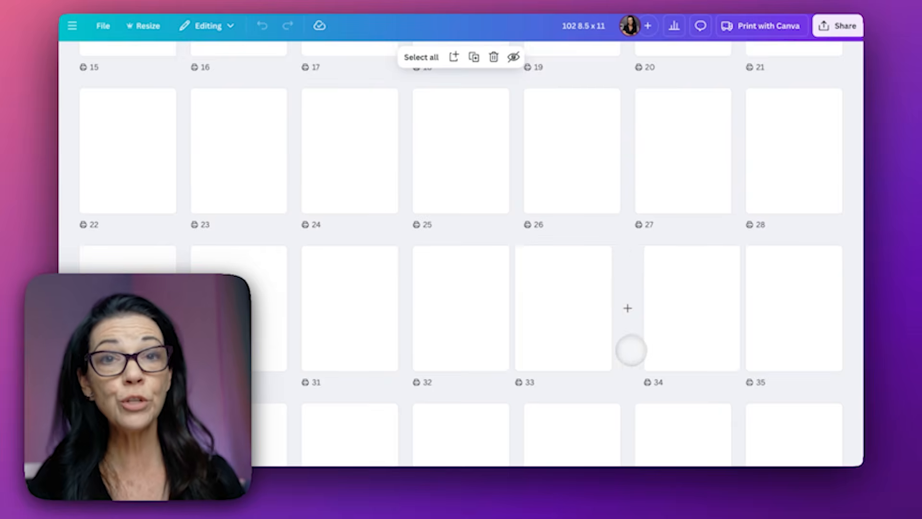
{"action": "scroll", "coordinate": [630, 350], "scroll_direction": "down", "scroll_amount": 8}
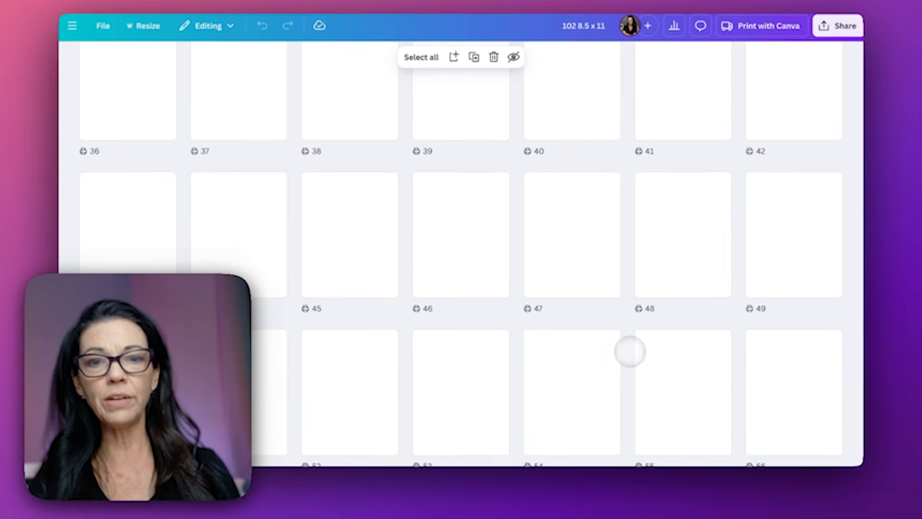
{"action": "scroll", "coordinate": [630, 351], "scroll_direction": "down", "scroll_amount": 3}
{"action": "scroll", "coordinate": [630, 352], "scroll_direction": "up", "scroll_amount": 20}
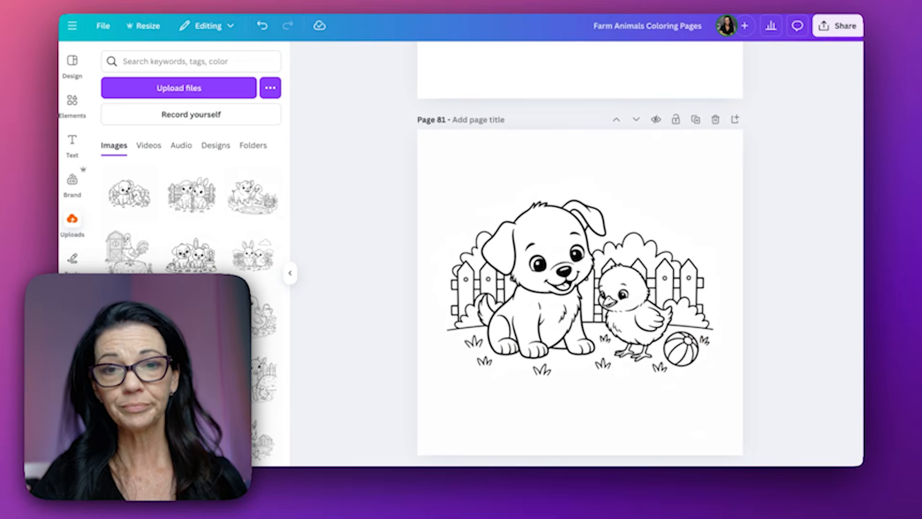
Step: Look back through the Farm Animals Coloring Pages design from the puppy and chick page to the alpaca page
{"action": "scroll", "coordinate": [580, 169], "scroll_direction": "up", "scroll_amount": 20}
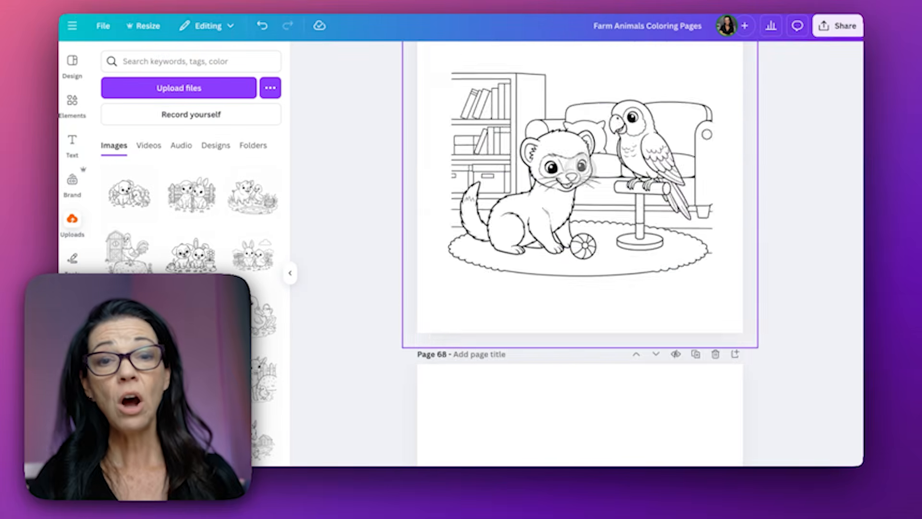
{"action": "scroll", "coordinate": [578, 165], "scroll_direction": "up", "scroll_amount": 15}
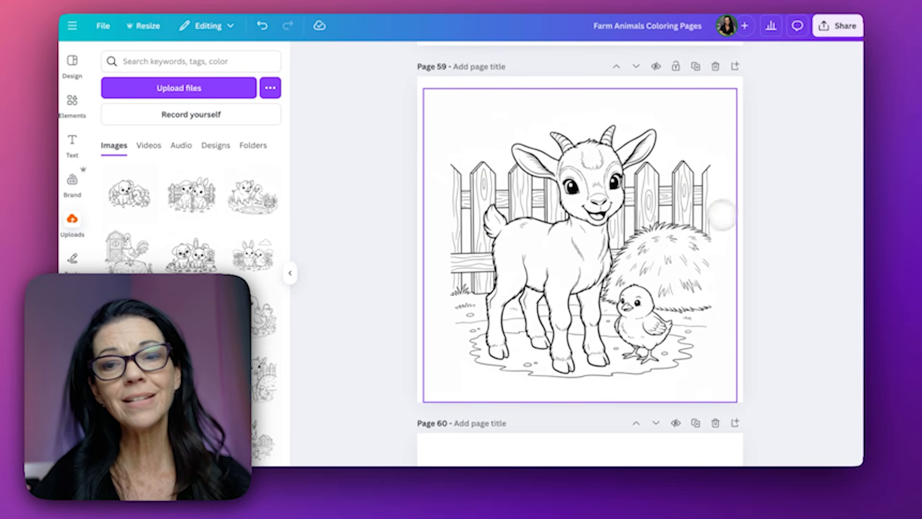
{"action": "scroll", "coordinate": [711, 221], "scroll_direction": "up", "scroll_amount": 15}
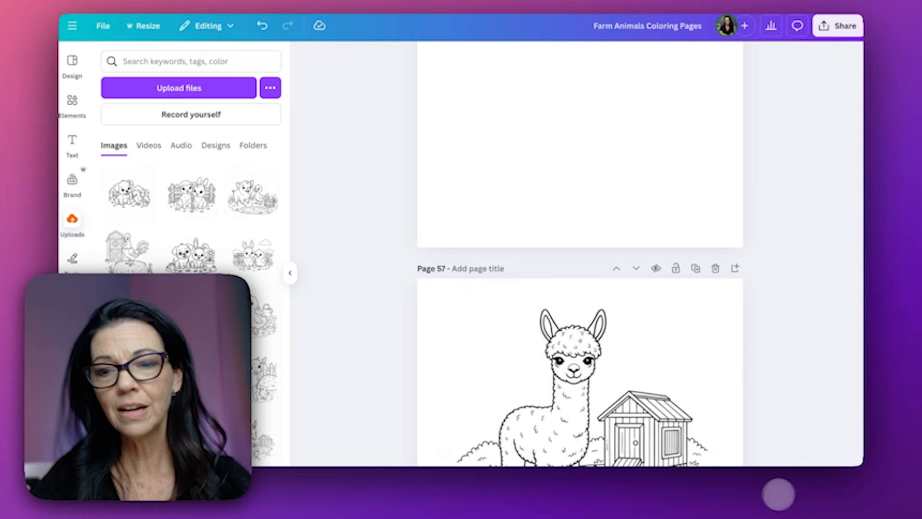
Step: Show the design's pages as a grid and look over the sequence of illustrated and blank pages back to page 1
{"action": "left_click", "coordinate": [779, 494]}
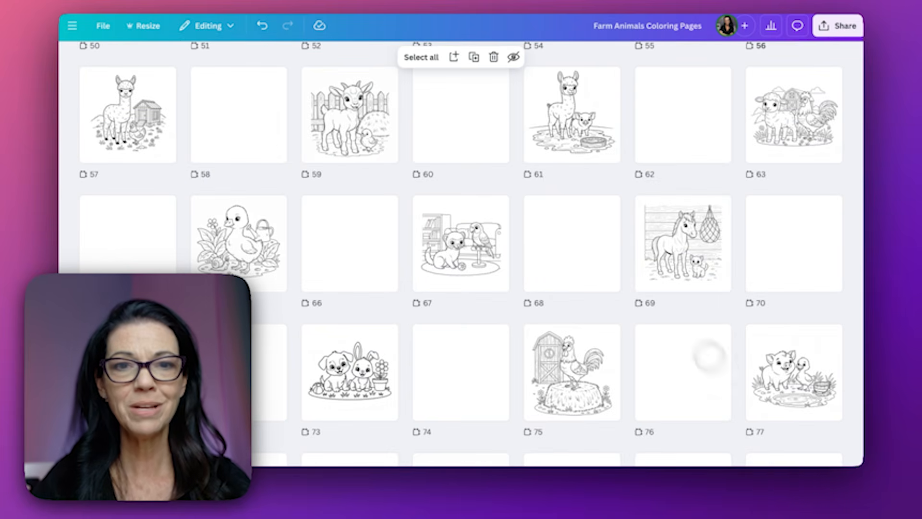
{"action": "scroll", "coordinate": [709, 356], "scroll_direction": "up", "scroll_amount": 15}
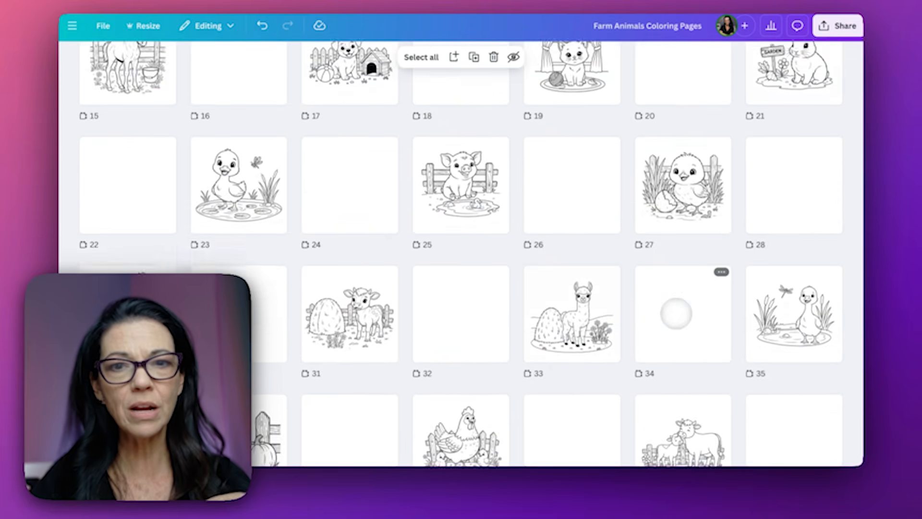
{"action": "scroll", "coordinate": [676, 314], "scroll_direction": "up", "scroll_amount": 10}
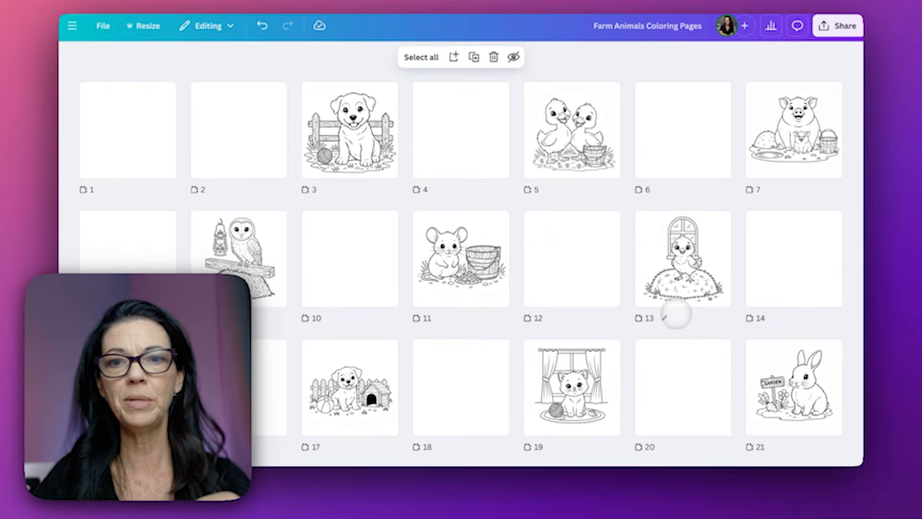
{"action": "scroll", "coordinate": [676, 314], "scroll_direction": "down", "scroll_amount": 1}
{"action": "scroll", "coordinate": [676, 314], "scroll_direction": "up", "scroll_amount": 1}
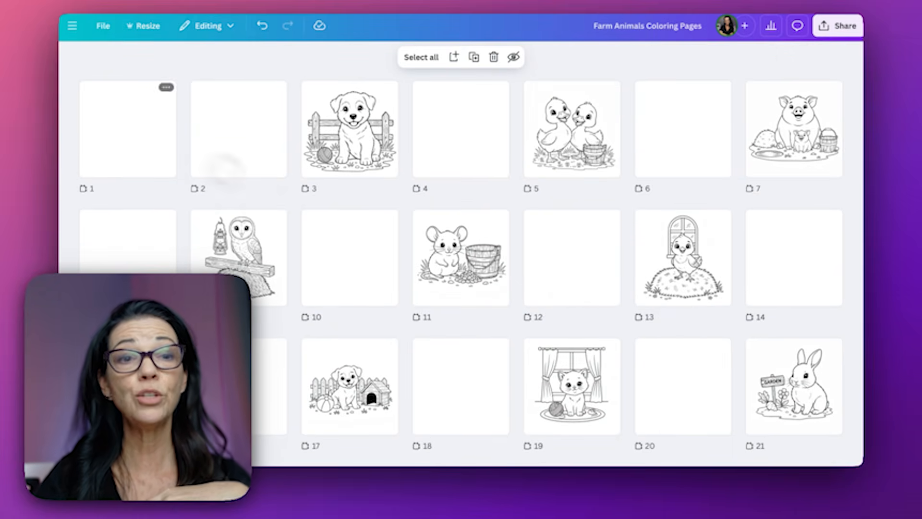
Step: Check the design's width and height in the custom size options of Resize, without changing them
{"action": "left_click", "coordinate": [146, 25]}
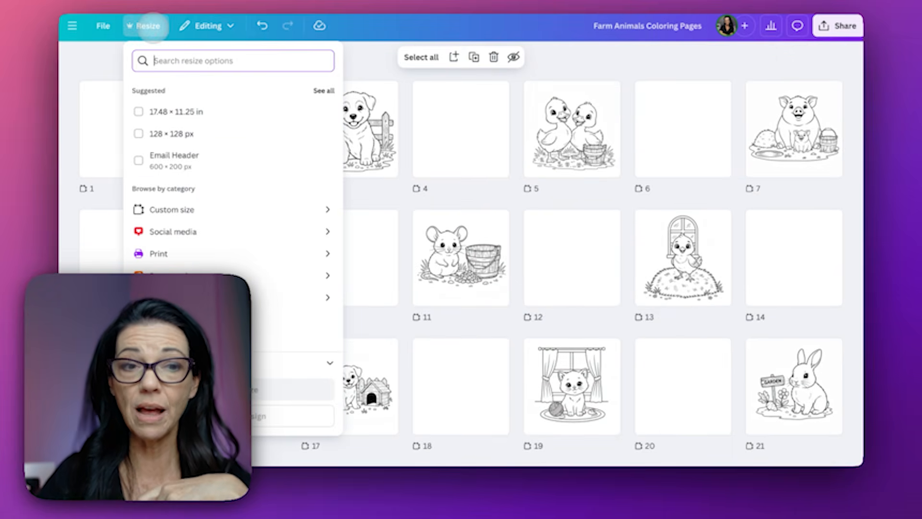
{"action": "left_click", "coordinate": [179, 210]}
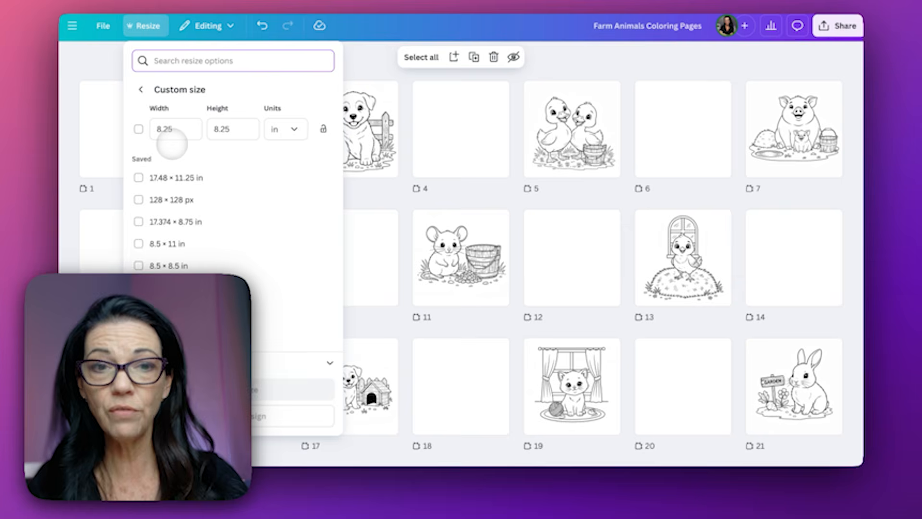
{"action": "left_click", "coordinate": [368, 70]}
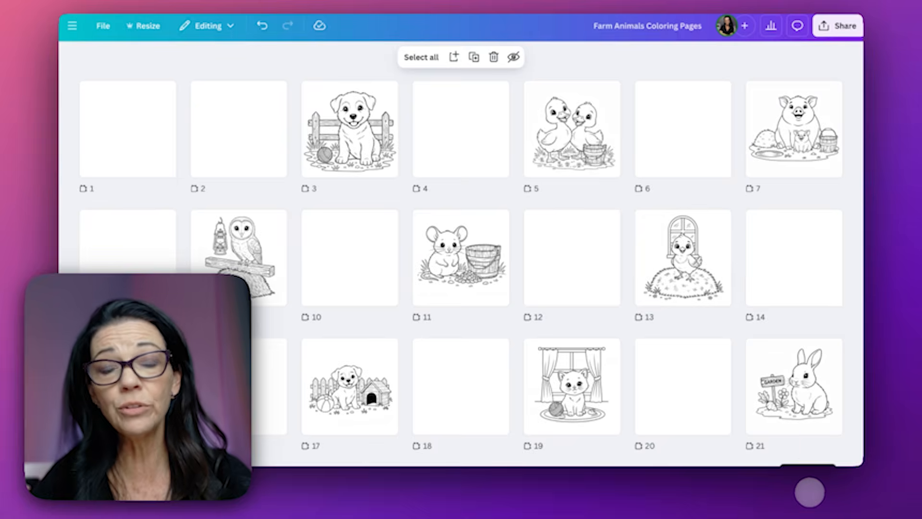
Step: Leave the page grid and view the kitten and mouse illustration on page 55, selecting it briefly to check its frame
{"action": "left_click", "coordinate": [810, 491]}
{"action": "scroll", "coordinate": [811, 443], "scroll_direction": "up", "scroll_amount": 6}
{"action": "left_click", "coordinate": [606, 259]}
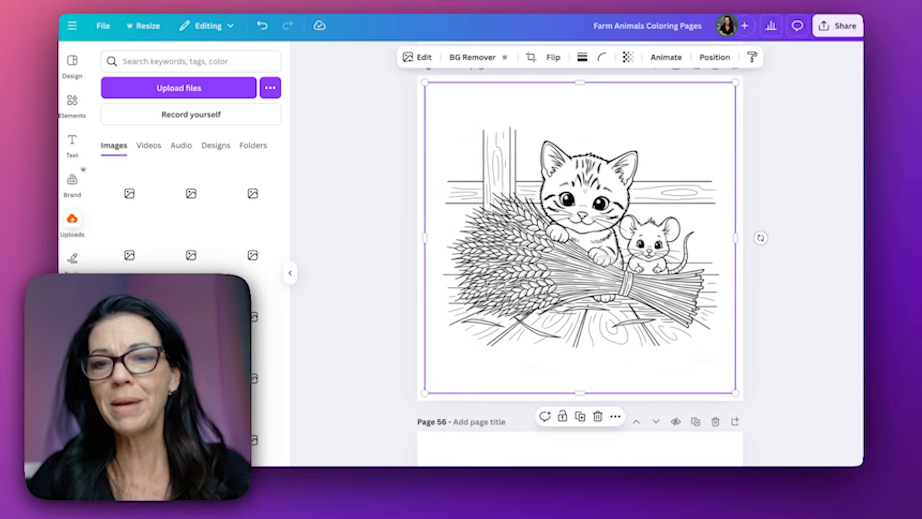
{"action": "left_click", "coordinate": [780, 195]}
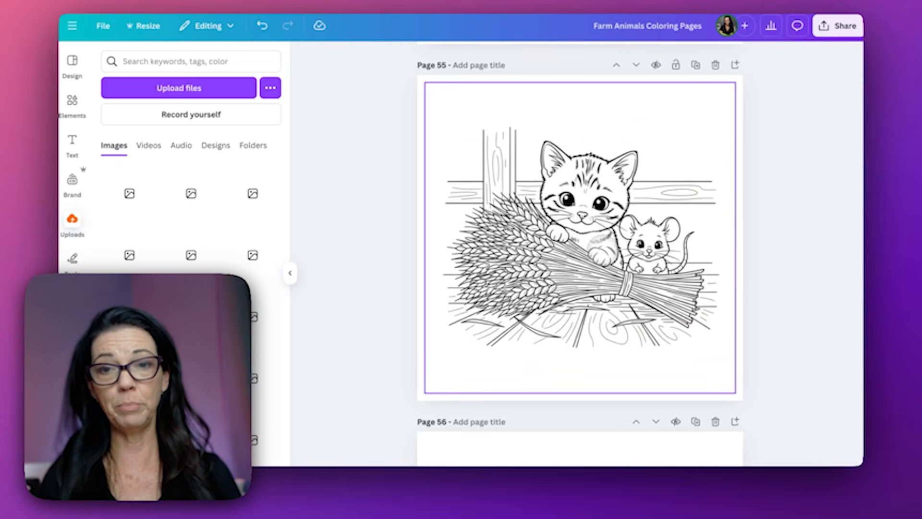
Step: Inspect the line quality of the kitten and mouse illustration at high magnification, focusing on the kitten's eye and ear
{"action": "scroll", "coordinate": [602, 244], "scroll_direction": "up", "scroll_amount": 5}
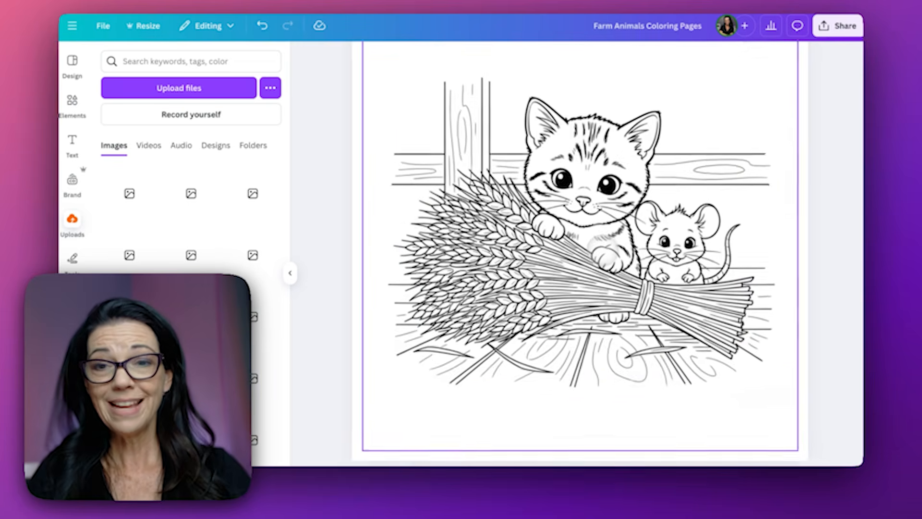
{"action": "scroll", "coordinate": [604, 250], "scroll_direction": "up", "scroll_amount": 2}
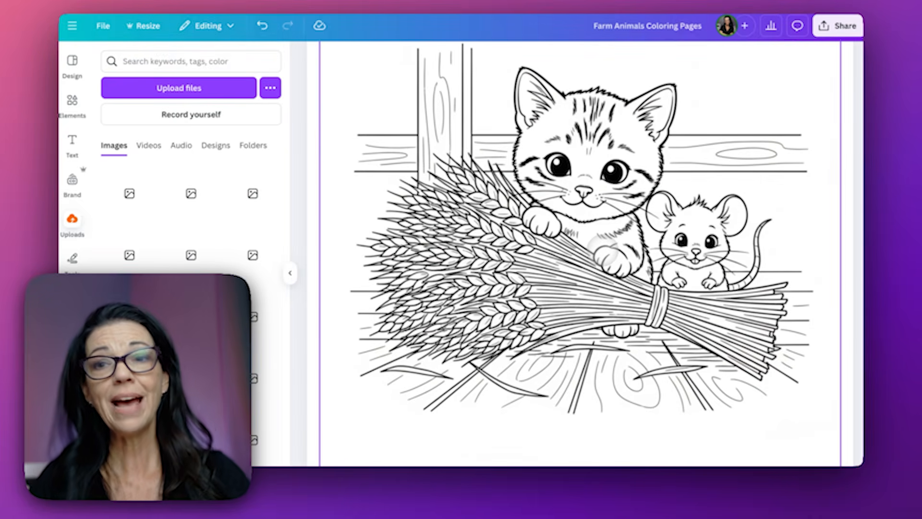
{"action": "left_click_drag", "start_coordinate": [620, 489], "coordinate": [610, 493]}
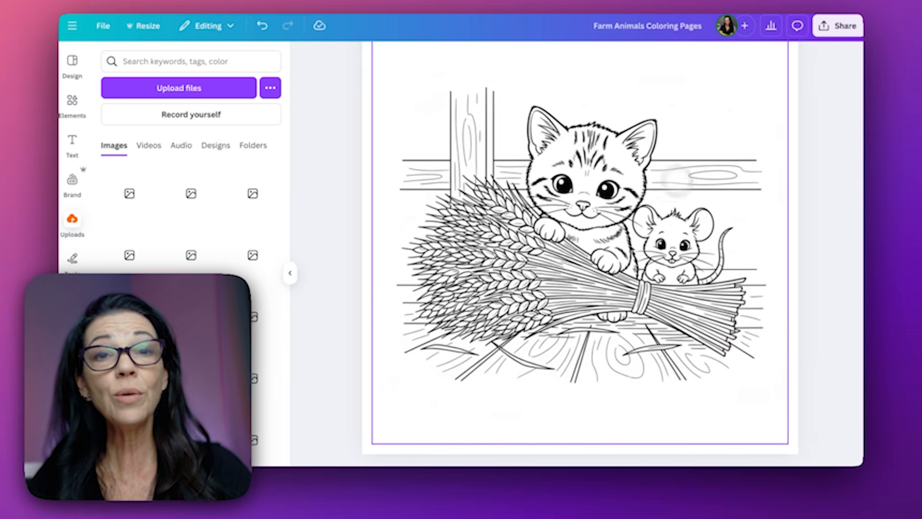
{"action": "scroll", "coordinate": [659, 150], "scroll_direction": "up", "scroll_amount": 10}
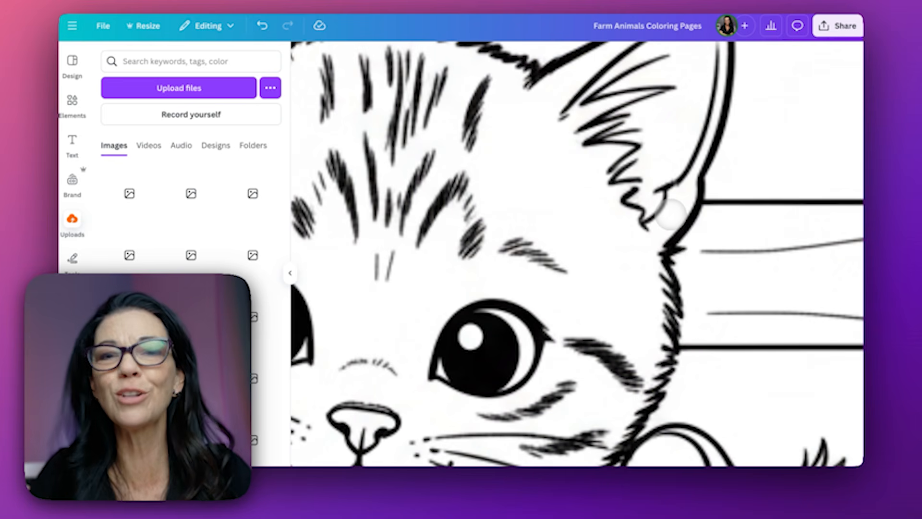
Step: Return from the magnified kitten detail to view the full kitten and mouse illustration on page 55
{"action": "scroll", "coordinate": [670, 214], "scroll_direction": "down", "scroll_amount": 10}
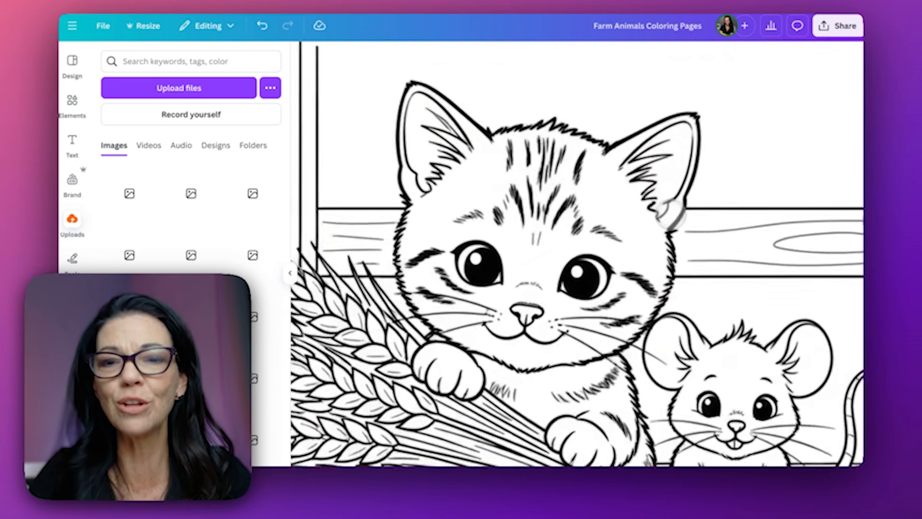
{"action": "scroll", "coordinate": [670, 214], "scroll_direction": "down", "scroll_amount": 5}
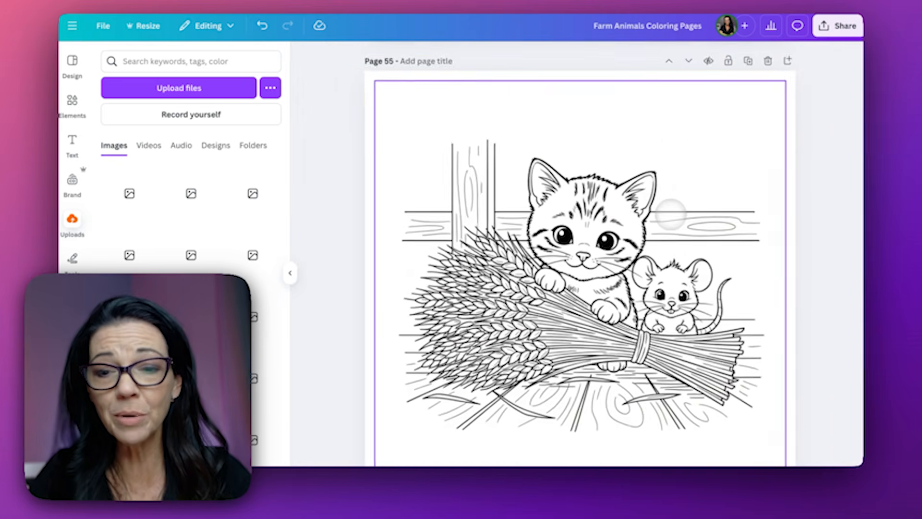
{"action": "scroll", "coordinate": [670, 214], "scroll_direction": "down", "scroll_amount": 2}
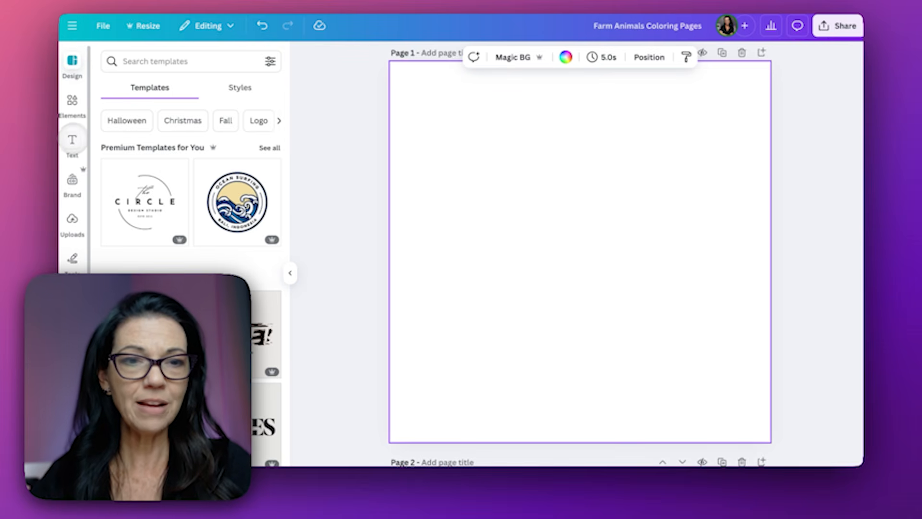
Step: Add a "farm animals" title from a font combination on page 1 and recolor the word "animals" medium gray
{"action": "left_click", "coordinate": [72, 139]}
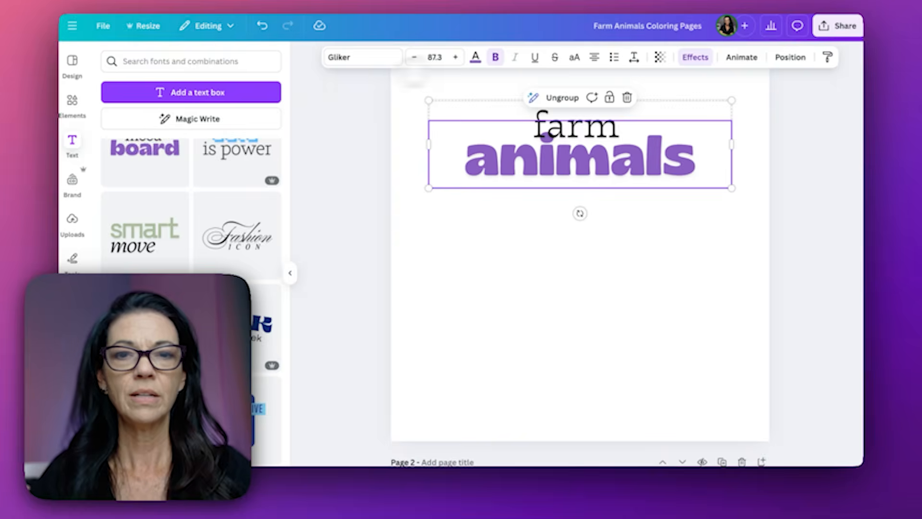
{"action": "left_click", "coordinate": [475, 56]}
{"action": "left_click", "coordinate": [191, 267]}
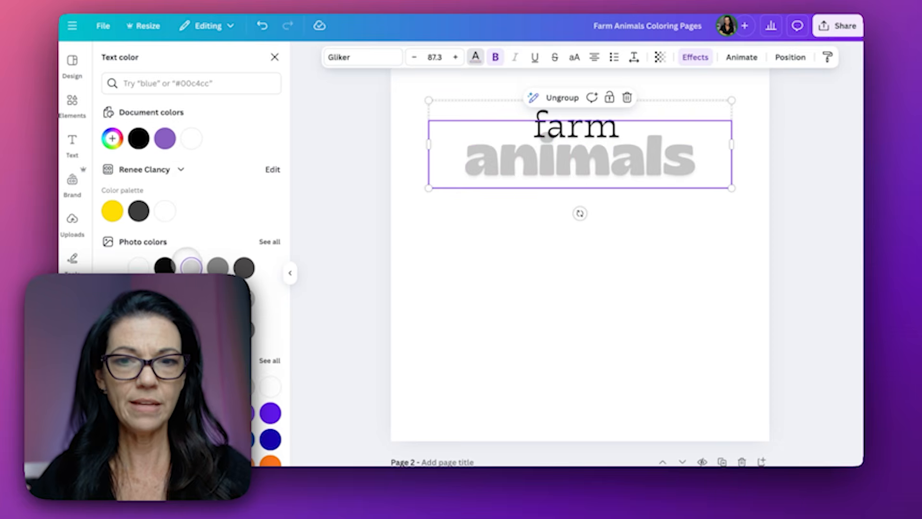
{"action": "left_click", "coordinate": [217, 267]}
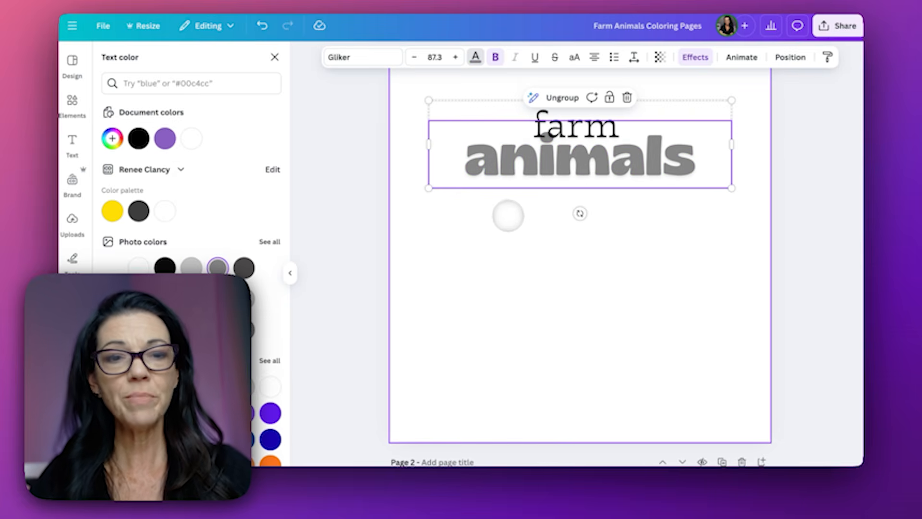
{"action": "left_click", "coordinate": [507, 214]}
Step: Add the words "coloring book" in the same style as "farm", placed directly beneath the title
{"action": "left_click", "coordinate": [582, 124]}
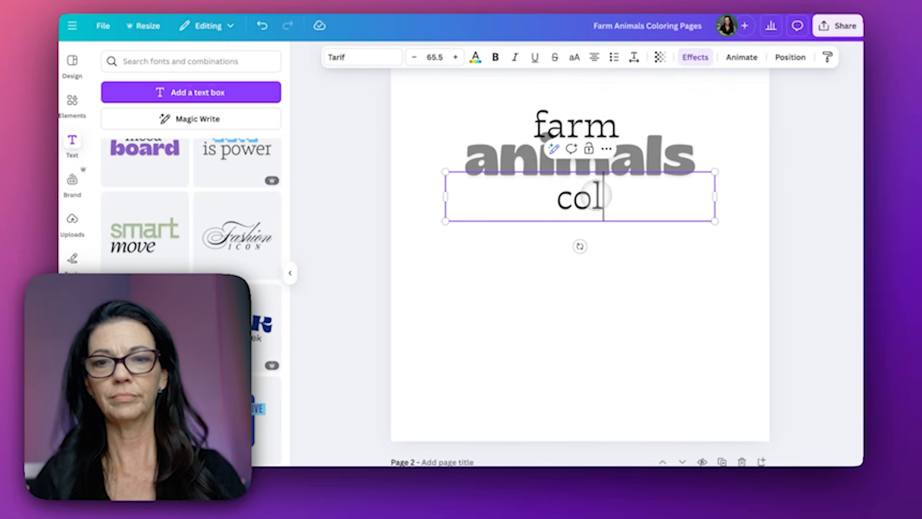
{"action": "type", "text": "oring"}
{"action": "left_click_drag", "start_coordinate": [570, 195], "coordinate": [570, 193]}
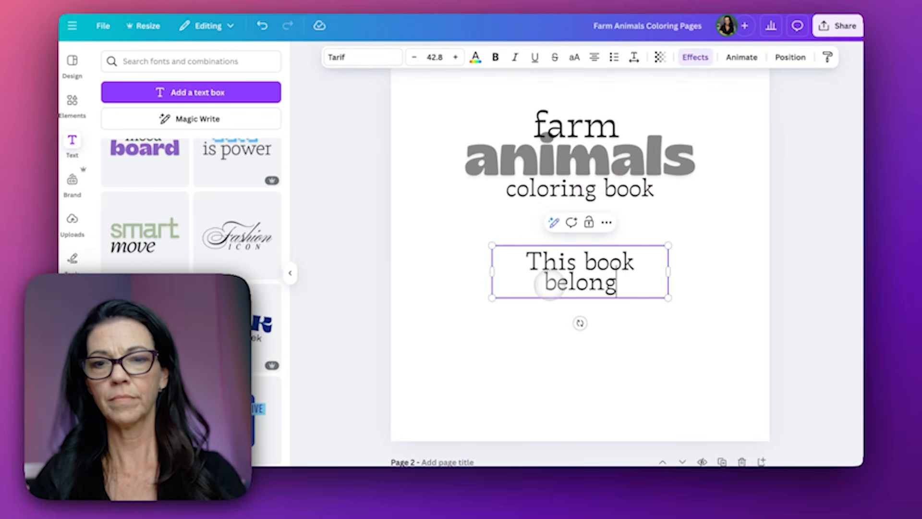
Step: Add "This book belongs to:" beneath the title block and center a horizontal name line under it
{"action": "type", "text": "s book belongs to:"}
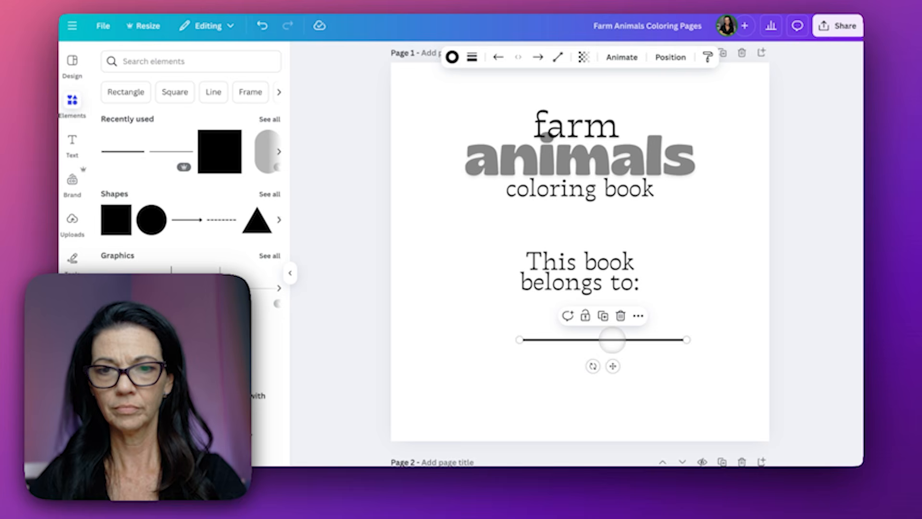
{"action": "left_click_drag", "start_coordinate": [612, 339], "coordinate": [589, 339]}
{"action": "left_click", "coordinate": [728, 384]}
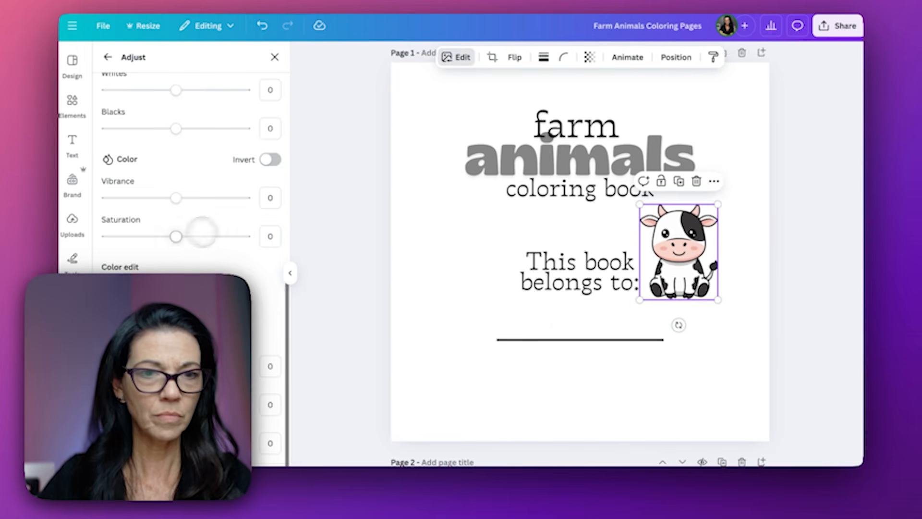
Step: Fully desaturate the cartoon cow graphic and scale down the outlined pig beside the "This book belongs to:" text
{"action": "left_click_drag", "start_coordinate": [174, 236], "coordinate": [107, 236]}
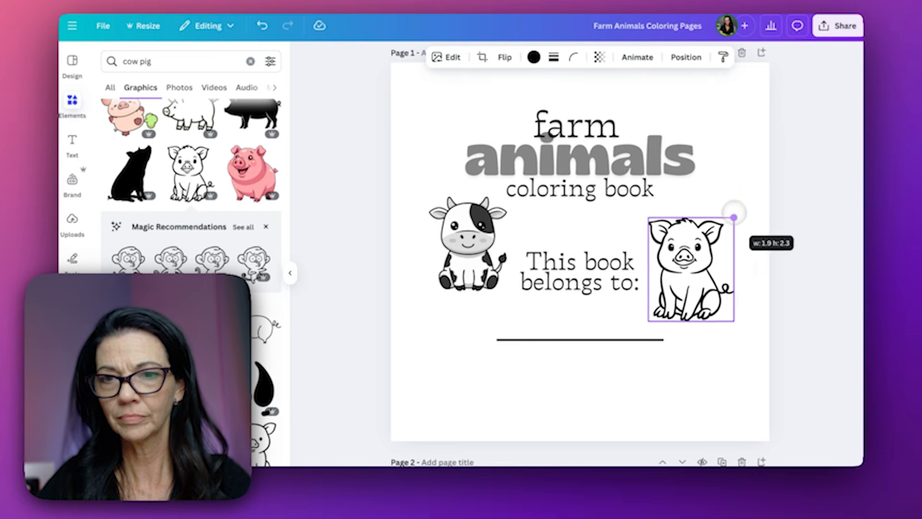
{"action": "left_click_drag", "start_coordinate": [734, 214], "coordinate": [720, 229]}
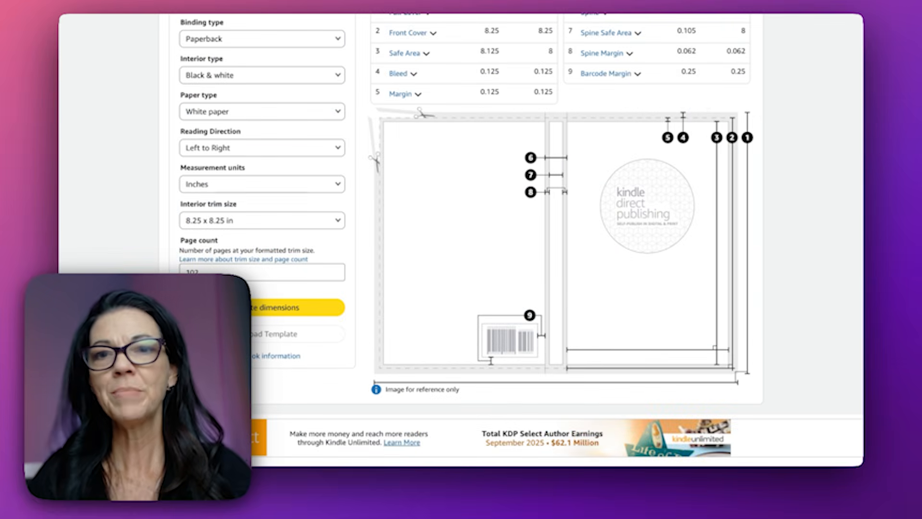
Step: In KDP's Print Cover Calculator, calculate the dimensions for an 8.25 x 8.25 in, 102-page paperback and download the cover template
{"action": "scroll", "coordinate": [461, 241], "scroll_direction": "up", "scroll_amount": 5}
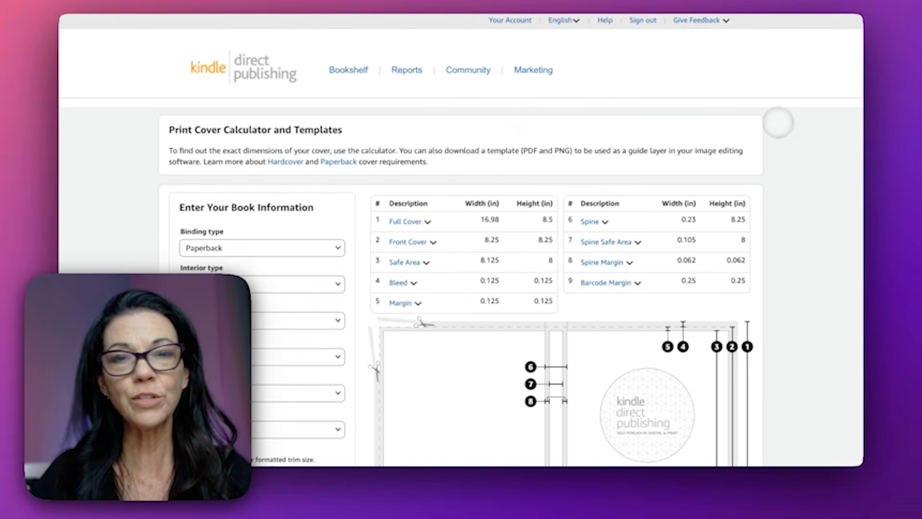
{"action": "scroll", "coordinate": [165, 155], "scroll_direction": "down", "scroll_amount": 3}
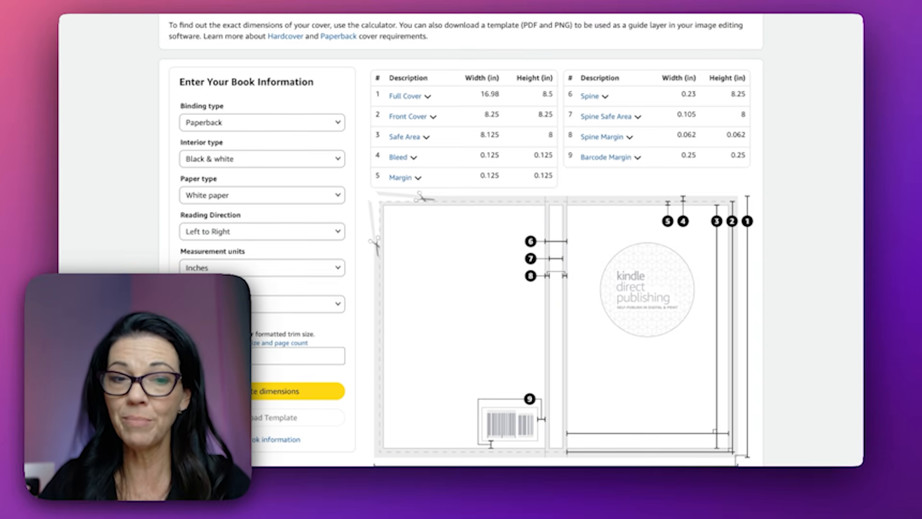
{"action": "scroll", "coordinate": [509, 240], "scroll_direction": "down", "scroll_amount": 3}
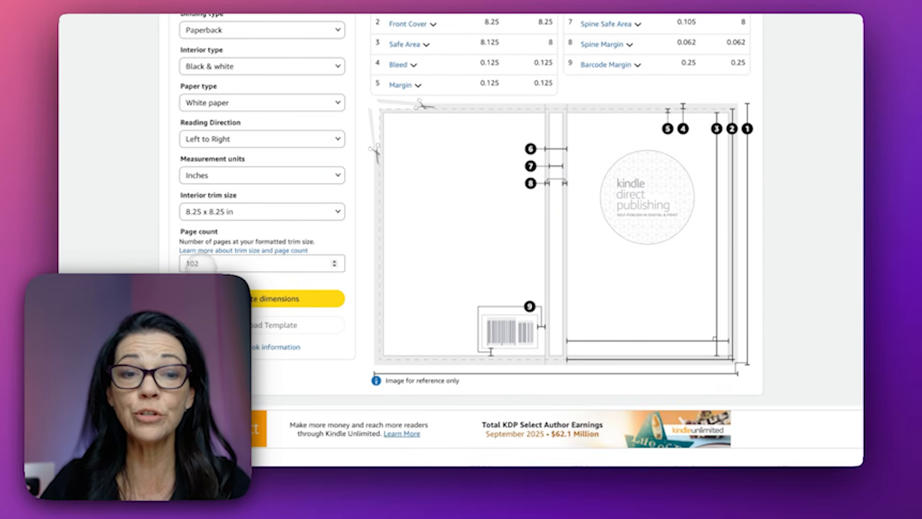
{"action": "left_click", "coordinate": [258, 295]}
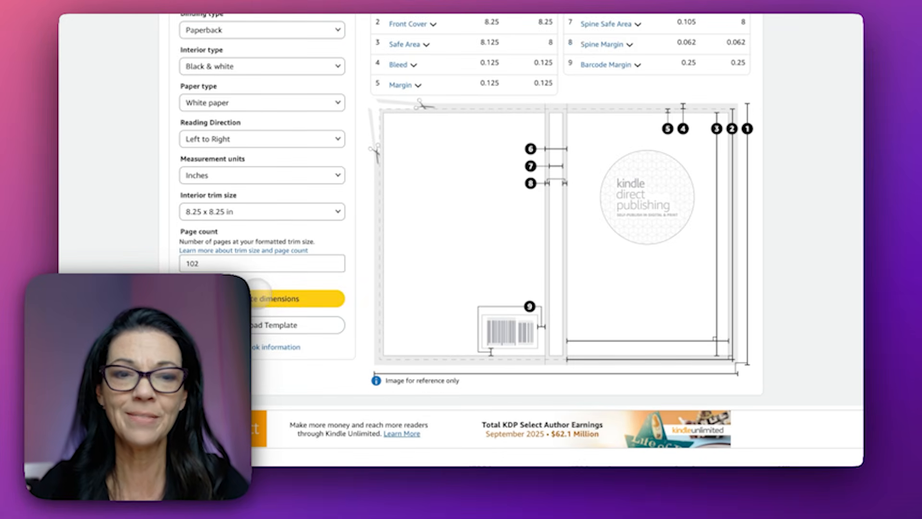
{"action": "left_click", "coordinate": [269, 325]}
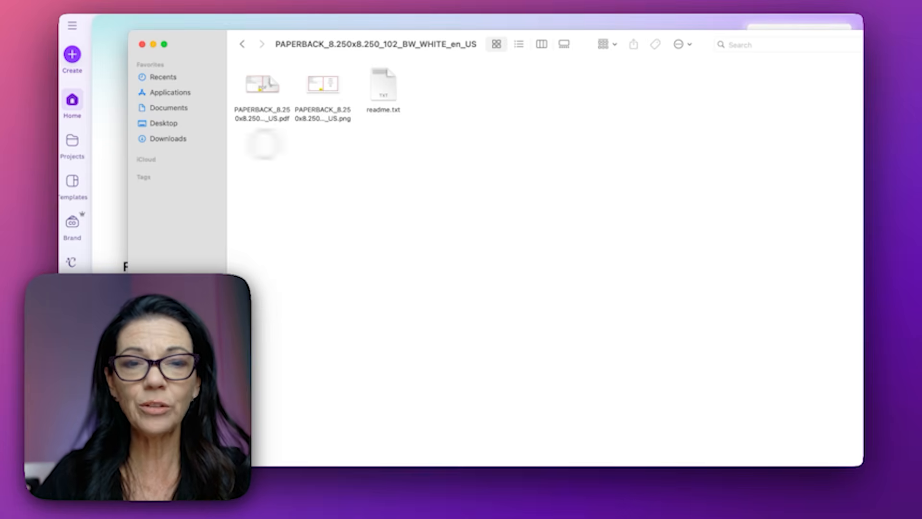
Step: Open the downloaded PNG cover template to check its overall dimensions, then return to Canva's home page
{"action": "double_click", "coordinate": [318, 92]}
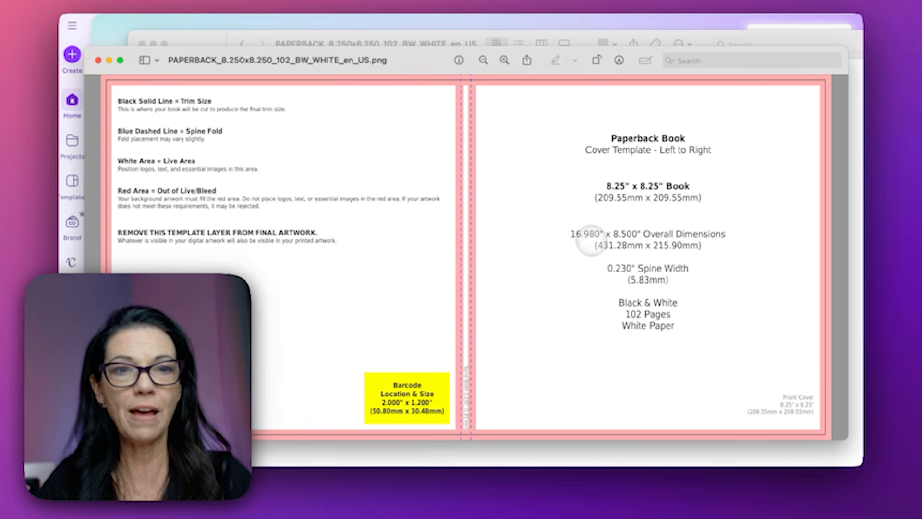
{"action": "left_click", "coordinate": [128, 19]}
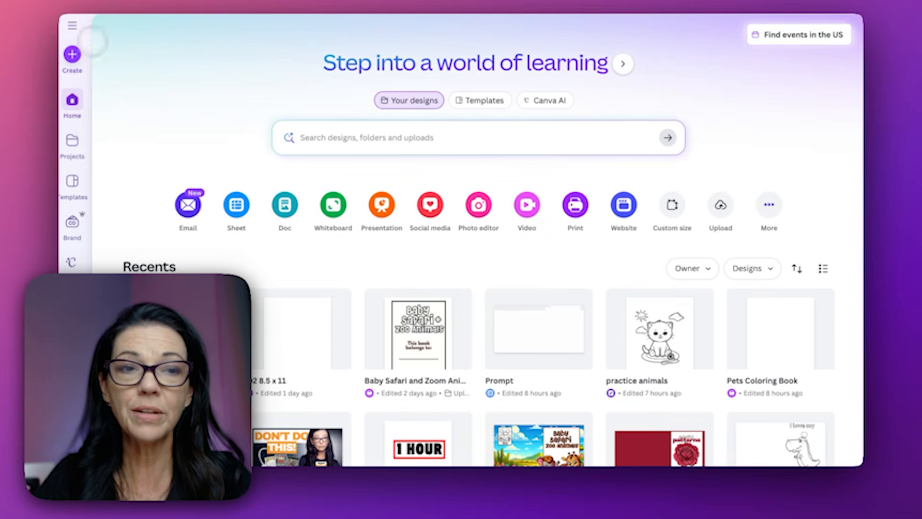
Step: Create a new custom-size design 16.98 in wide and 8.5 in high
{"action": "left_click", "coordinate": [72, 54]}
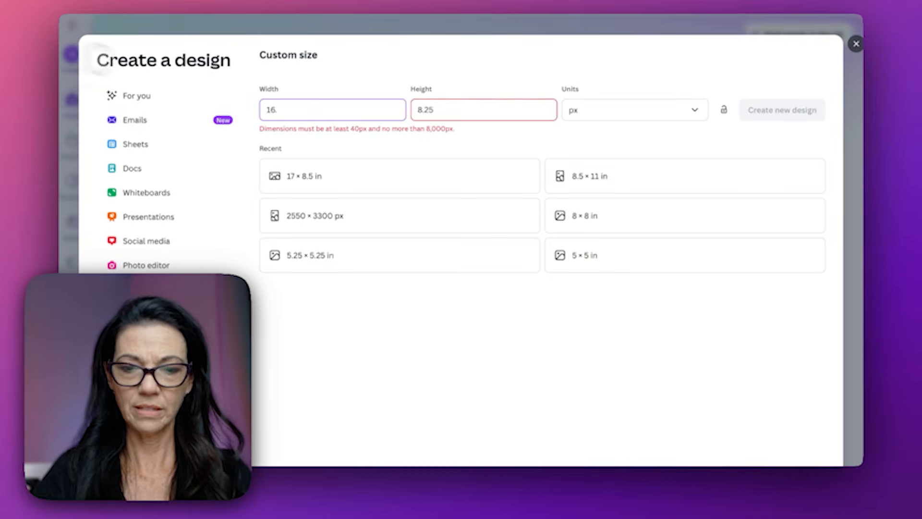
{"action": "type", "text": ".98"}
{"action": "key", "text": "Tab"}
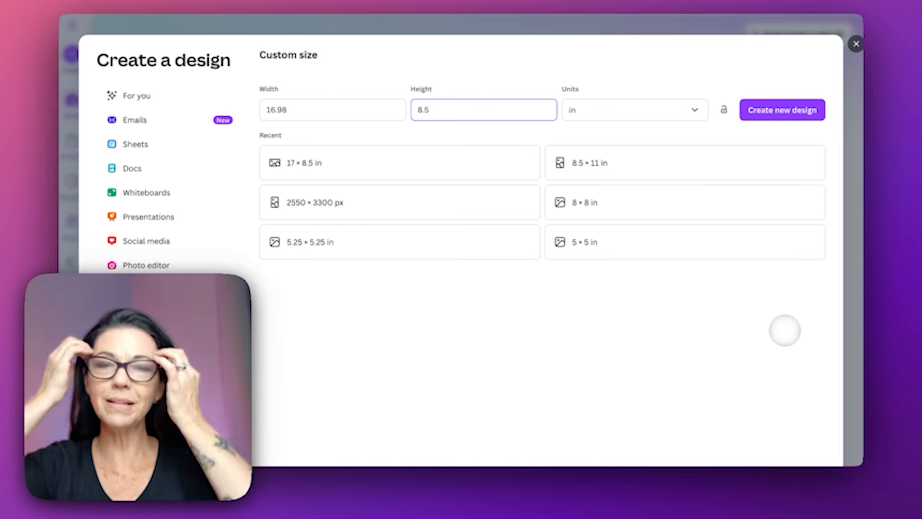
{"action": "left_click", "coordinate": [727, 327]}
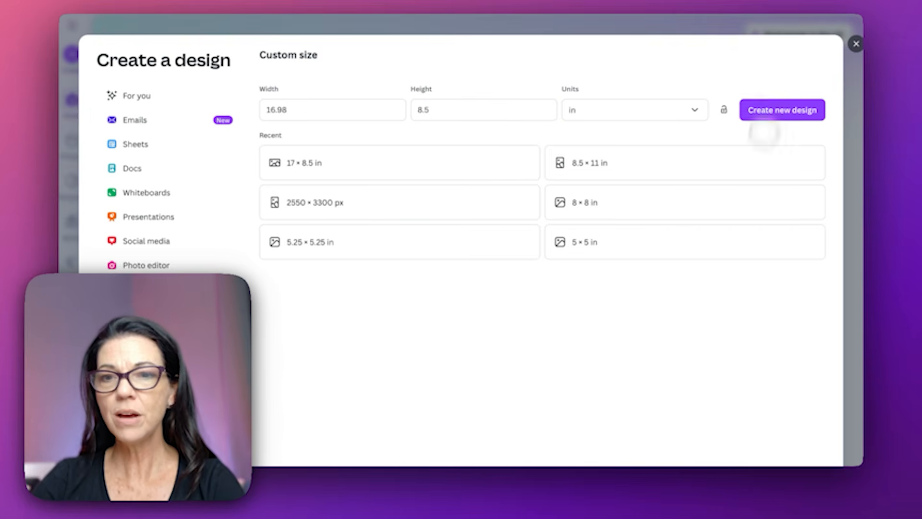
{"action": "left_click", "coordinate": [776, 109]}
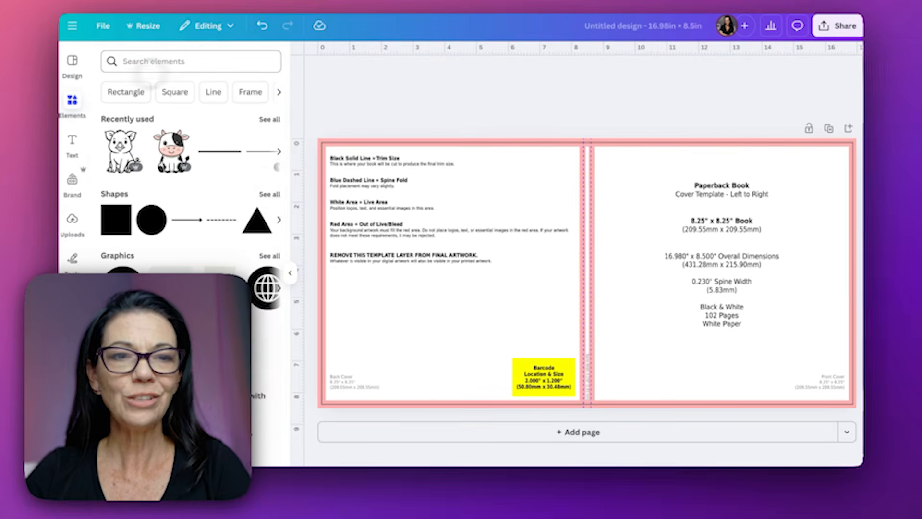
Step: Search elements for "farm landscape cartoon" and enlarge the tree-and-fence landscape to cover the whole cover template
{"action": "left_click", "coordinate": [209, 58]}
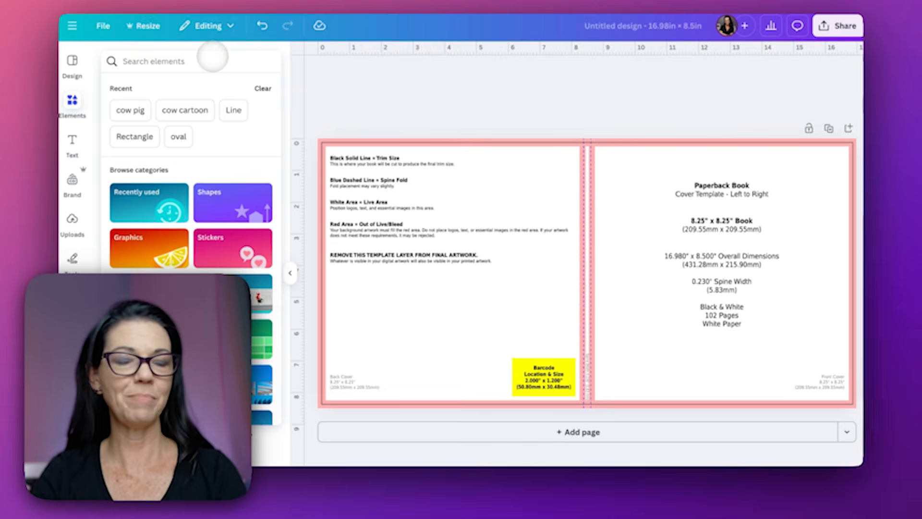
{"action": "type", "text": "farm landscape cartoon"}
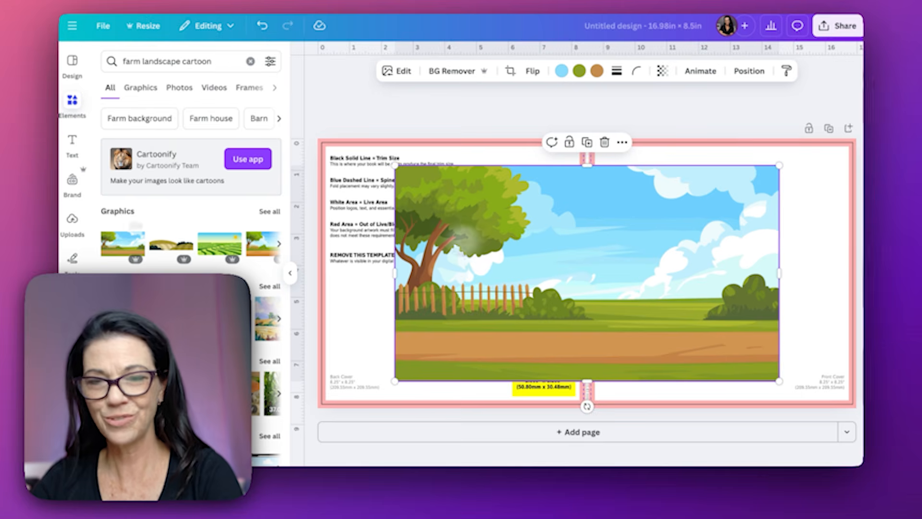
{"action": "left_click_drag", "start_coordinate": [464, 239], "coordinate": [388, 213]}
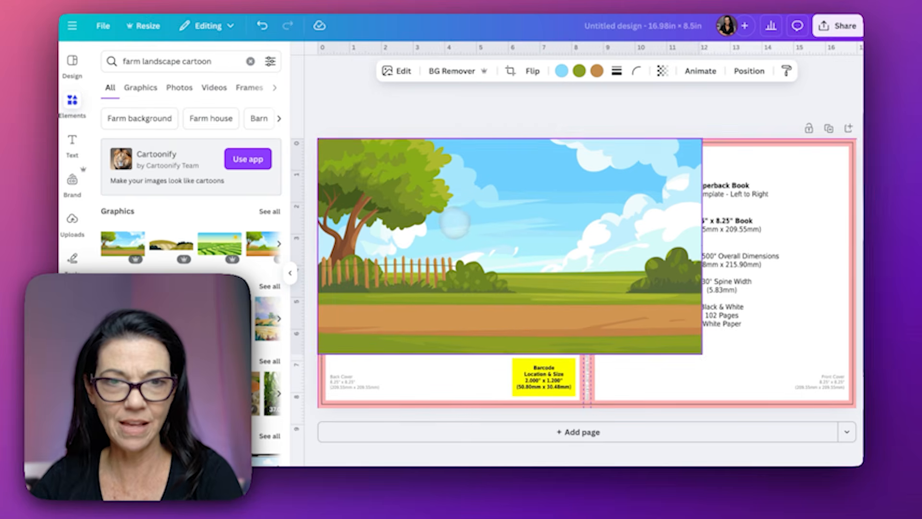
{"action": "left_click_drag", "start_coordinate": [702, 354], "coordinate": [857, 440]}
Step: Send the landscape behind the cover template and set the template's transparency to 50
{"action": "left_click", "coordinate": [750, 71]}
{"action": "left_click", "coordinate": [231, 114]}
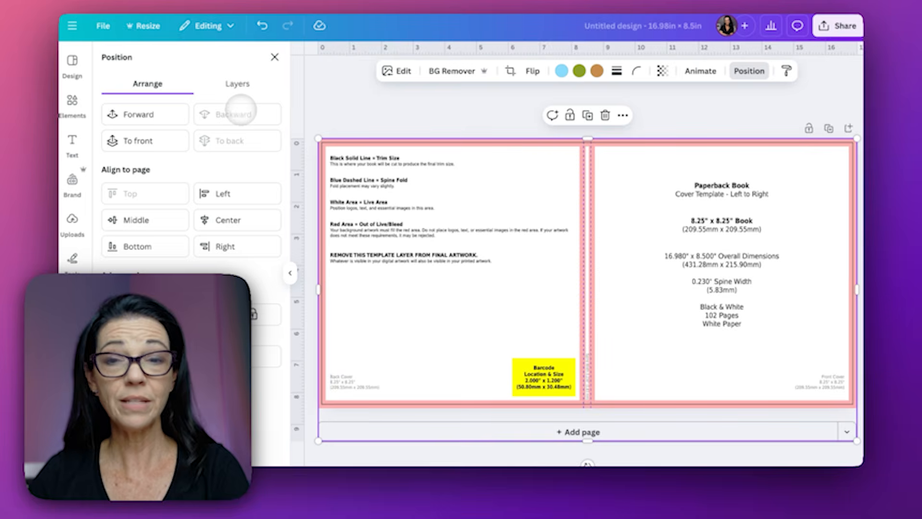
{"action": "left_click", "coordinate": [663, 70]}
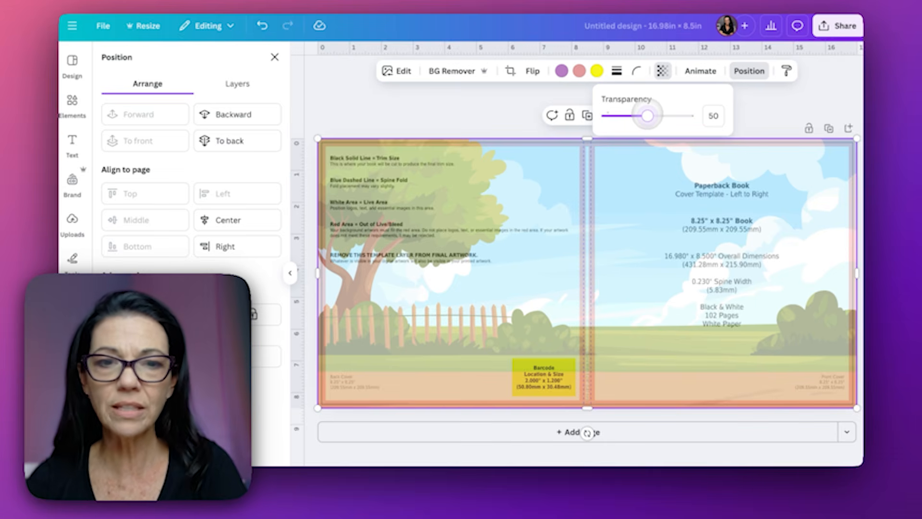
{"action": "left_click", "coordinate": [337, 91]}
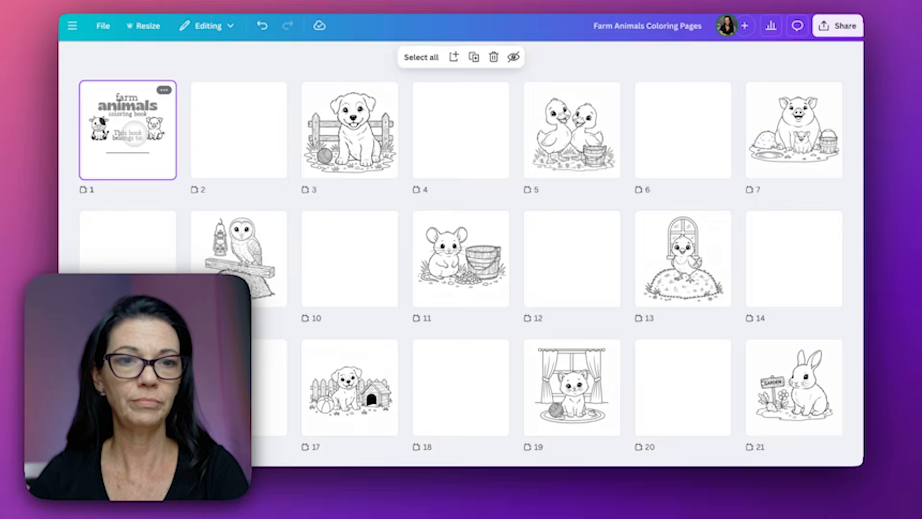
Step: Open page 1 of the Farm Animals Coloring Pages design and select its "farm", "animals" and "coloring book" texts together
{"action": "double_click", "coordinate": [133, 125]}
{"action": "left_click", "coordinate": [442, 137]}
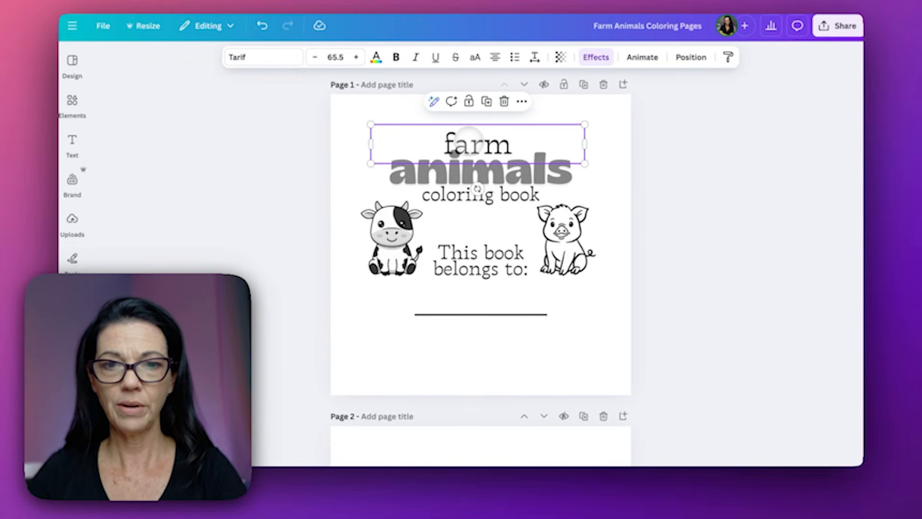
{"action": "left_click", "coordinate": [464, 168], "text": "shift"}
{"action": "left_click", "coordinate": [455, 191], "text": "shift"}
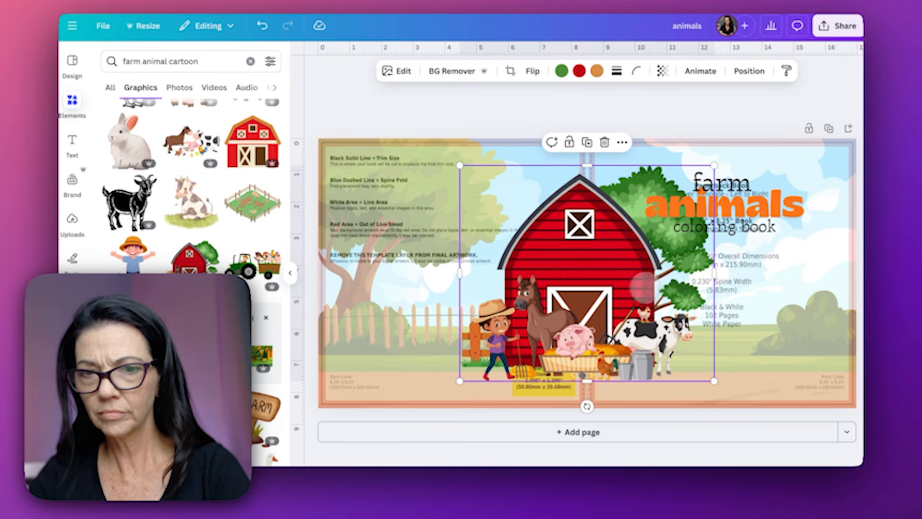
Step: Move the red barn and farm animals graphic onto the front cover area
{"action": "left_click_drag", "start_coordinate": [591, 255], "coordinate": [726, 285]}
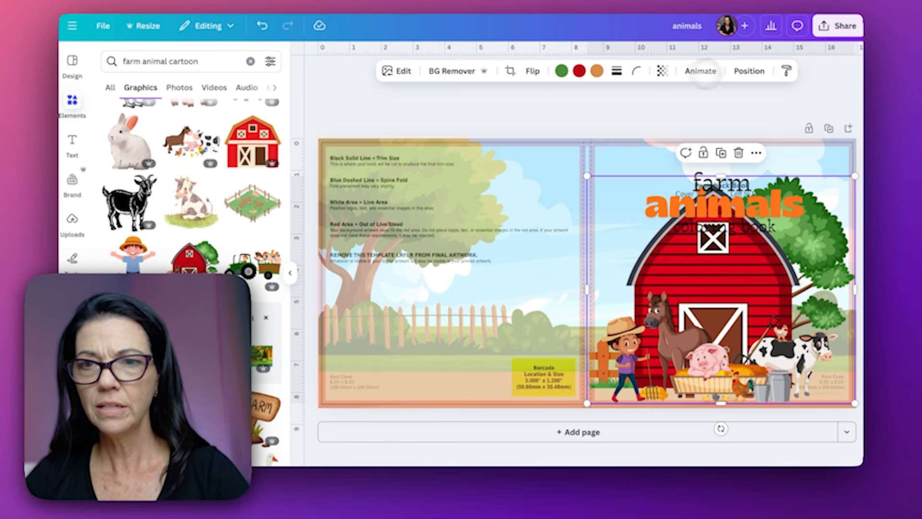
Step: Select the cover template in the layer list and make it fully transparent
{"action": "left_click", "coordinate": [748, 71]}
{"action": "left_click", "coordinate": [251, 90]}
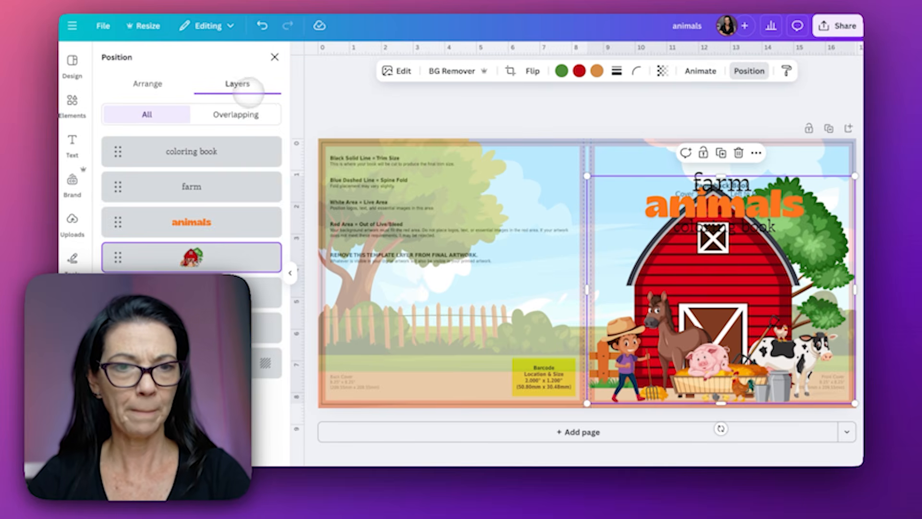
{"action": "left_click", "coordinate": [199, 285]}
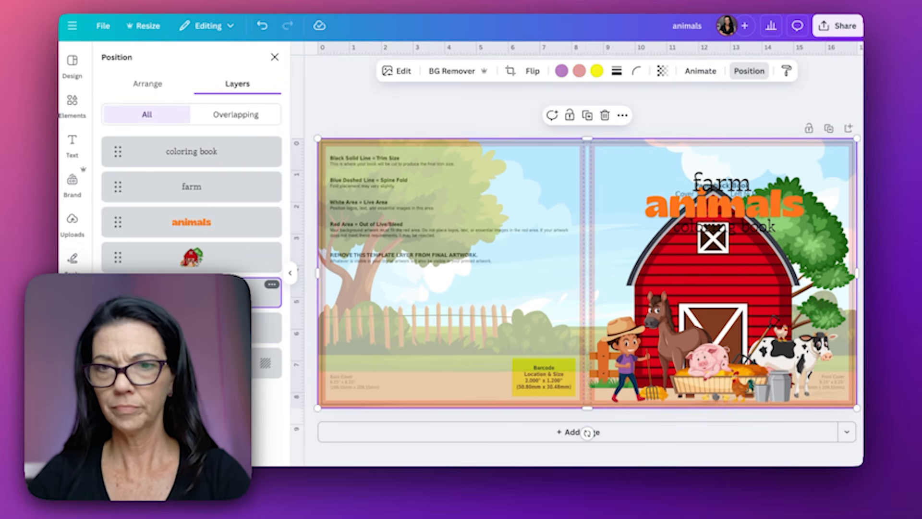
{"action": "left_click", "coordinate": [663, 71]}
{"action": "left_click_drag", "start_coordinate": [692, 116], "coordinate": [552, 124]}
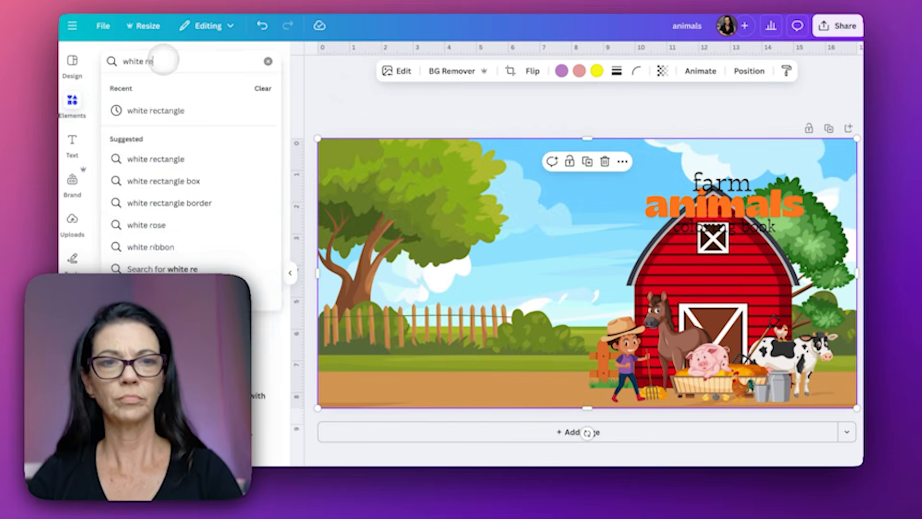
Step: Search the elements for "white rectangle" and place one behind the title texts on the front cover
{"action": "type", "text": "ctangle"}
{"action": "key", "text": "Return"}
{"action": "left_click", "coordinate": [171, 178]}
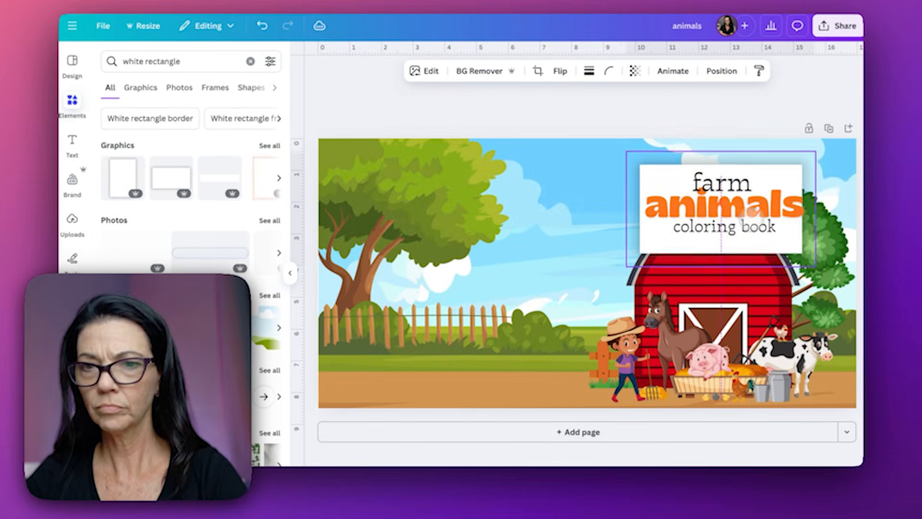
{"action": "left_click_drag", "start_coordinate": [752, 217], "coordinate": [745, 224]}
Step: Select the cover template in the layer list and make it partly visible over the landscape
{"action": "left_click", "coordinate": [723, 71]}
{"action": "left_click", "coordinate": [260, 328]}
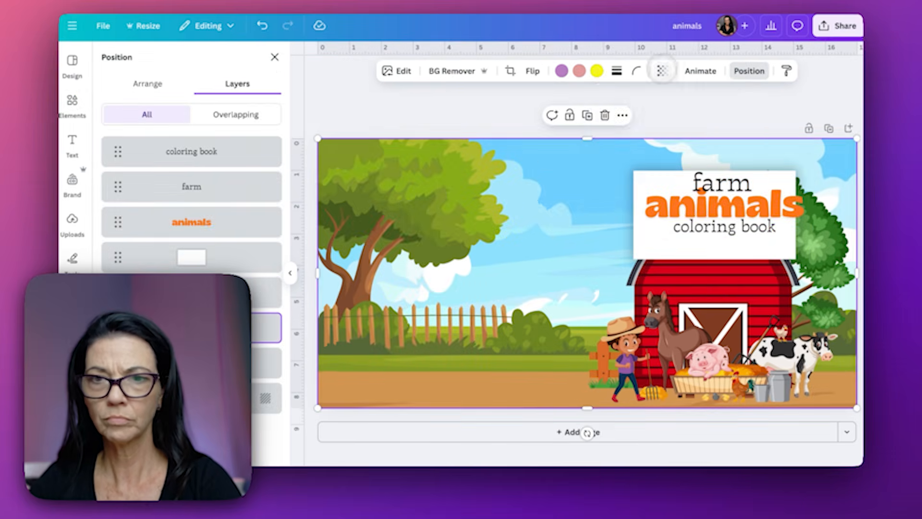
{"action": "left_click", "coordinate": [662, 70]}
{"action": "left_click_drag", "start_coordinate": [677, 116], "coordinate": [642, 115]}
Step: Center-align the white rectangle with the "farm", "animals" and "coloring book" texts, and raise the rectangle to frame them
{"action": "left_click_drag", "start_coordinate": [706, 247], "coordinate": [712, 248]}
{"action": "left_click", "coordinate": [722, 179]}
{"action": "left_click", "coordinate": [711, 206], "text": "shift"}
{"action": "left_click", "coordinate": [692, 227], "text": "shift"}
{"action": "left_click", "coordinate": [660, 250], "text": "shift"}
{"action": "left_click", "coordinate": [155, 84]}
{"action": "left_click", "coordinate": [221, 220]}
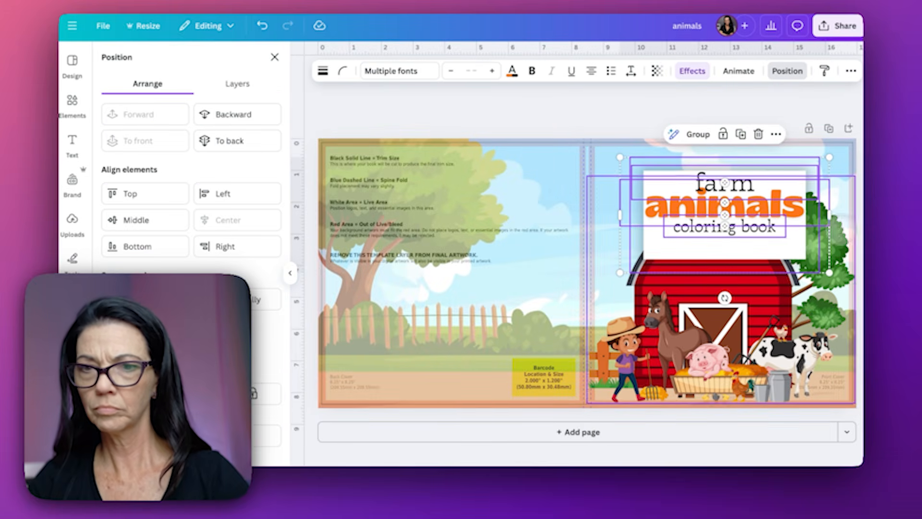
{"action": "left_click", "coordinate": [739, 245]}
{"action": "left_click_drag", "start_coordinate": [739, 244], "coordinate": [733, 233]}
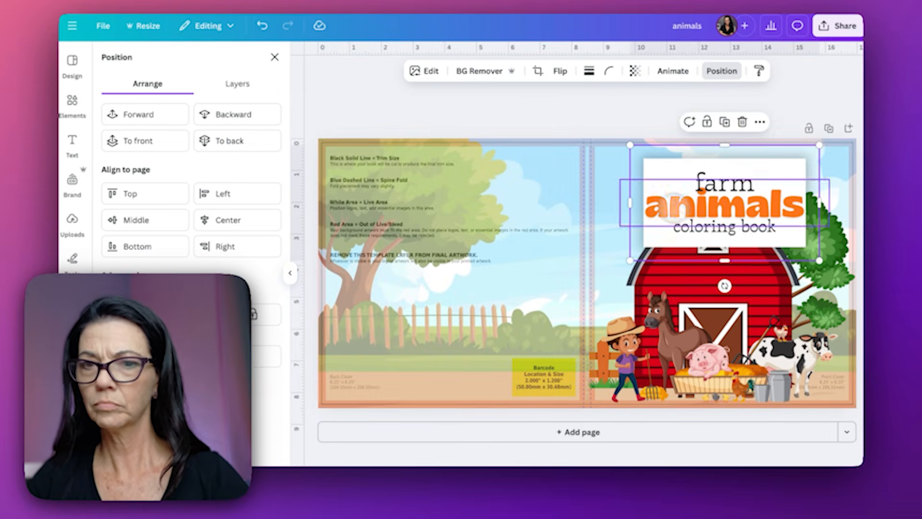
Step: Recolor the "animals" title text with the red sampled from the barn
{"action": "left_click", "coordinate": [725, 206]}
{"action": "left_click", "coordinate": [482, 70]}
{"action": "left_click", "coordinate": [111, 138]}
{"action": "left_click", "coordinate": [253, 283]}
{"action": "left_click", "coordinate": [653, 281]}
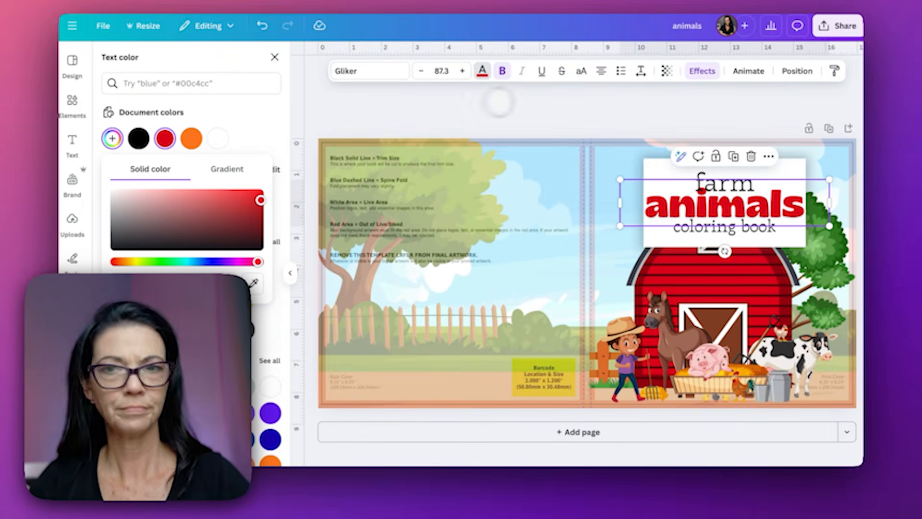
Step: Enlarge the white rectangle behind the title slightly and adjust the barn and farm animals graphic on the front cover
{"action": "left_click", "coordinate": [713, 70]}
{"action": "left_click", "coordinate": [661, 126]}
{"action": "left_click", "coordinate": [701, 164]}
{"action": "mouse_move", "coordinate": [725, 144]}
{"action": "left_mouse_down"}
{"action": "mouse_move", "coordinate": [726, 165]}
{"action": "mouse_move", "coordinate": [725, 142]}
{"action": "left_mouse_up"}
{"action": "left_click_drag", "start_coordinate": [768, 305], "coordinate": [777, 305]}
{"action": "left_click", "coordinate": [735, 84]}
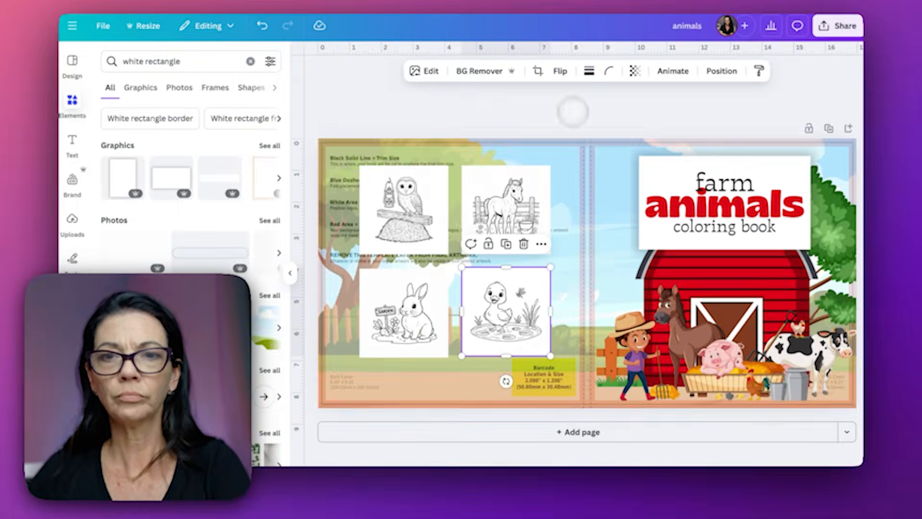
Step: Give the duckling picture on the back cover a black border and place the "50 fun farm animals to color for kids!" text
{"action": "left_click", "coordinate": [588, 70]}
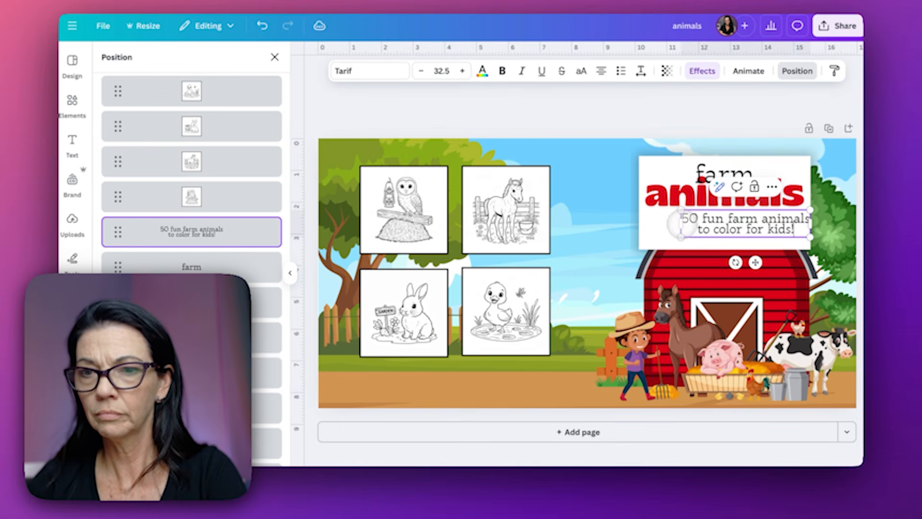
{"action": "left_click", "coordinate": [769, 243]}
{"action": "left_click", "coordinate": [768, 228]}
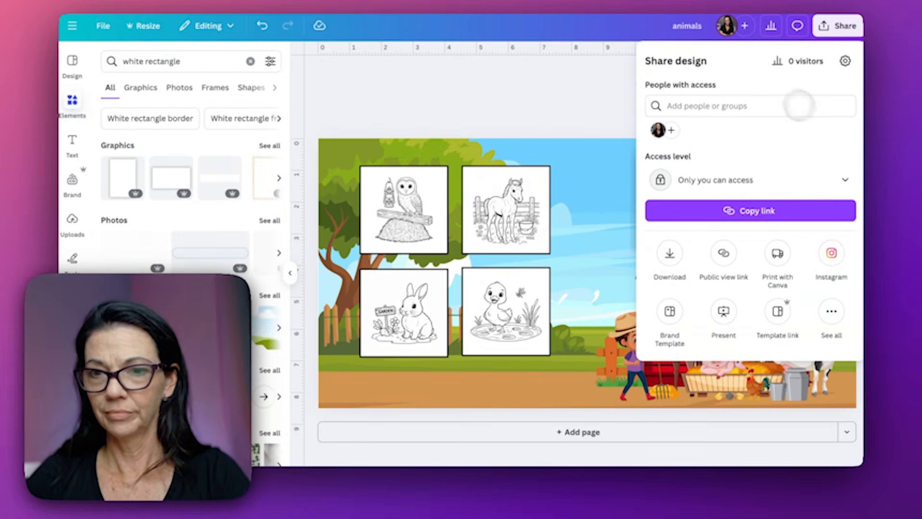
Step: Download the cover as PDF Print with the CMYK color profile
{"action": "left_click", "coordinate": [669, 253]}
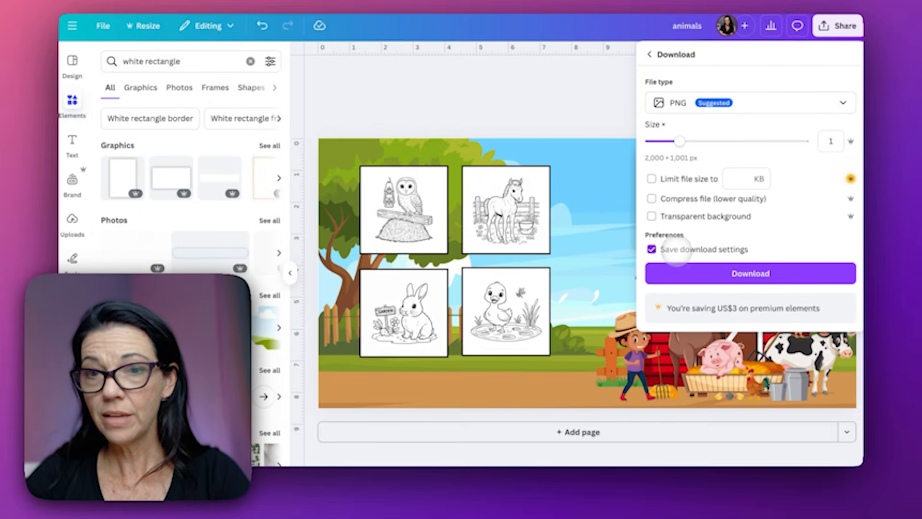
{"action": "left_click", "coordinate": [844, 102]}
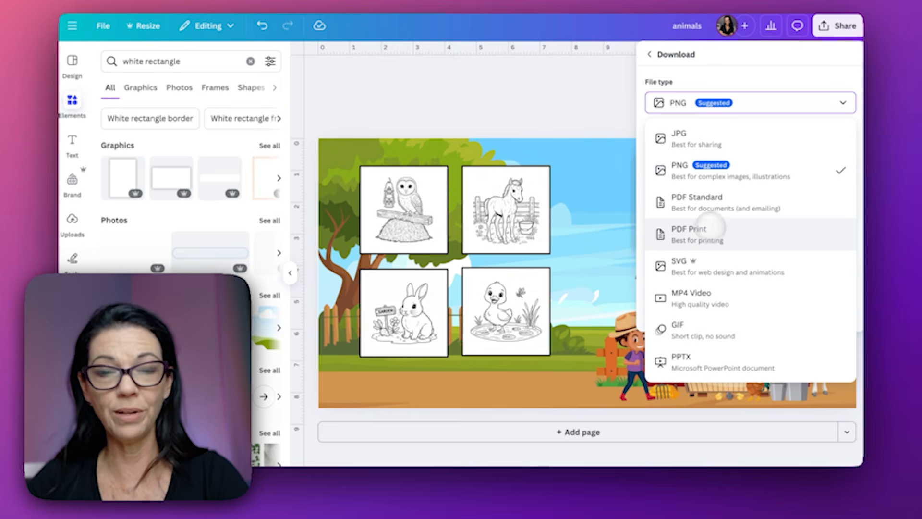
{"action": "left_click", "coordinate": [707, 226]}
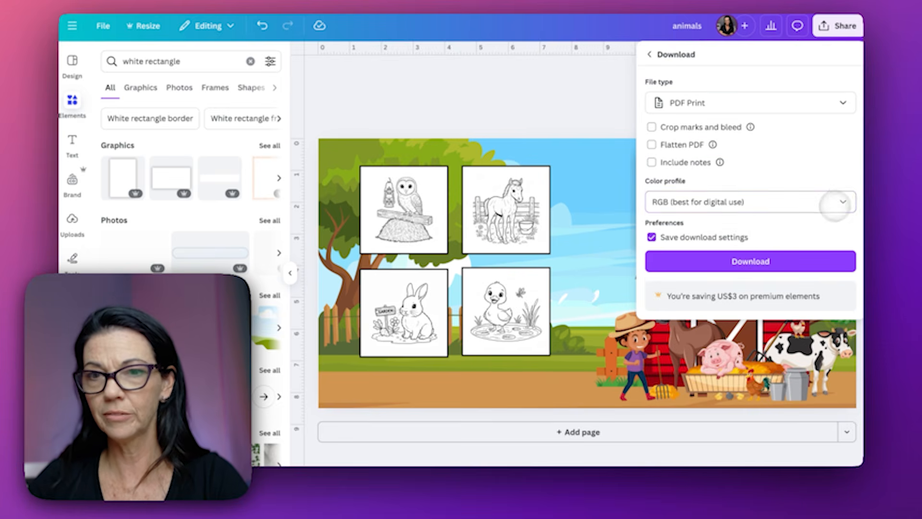
{"action": "left_click", "coordinate": [840, 201]}
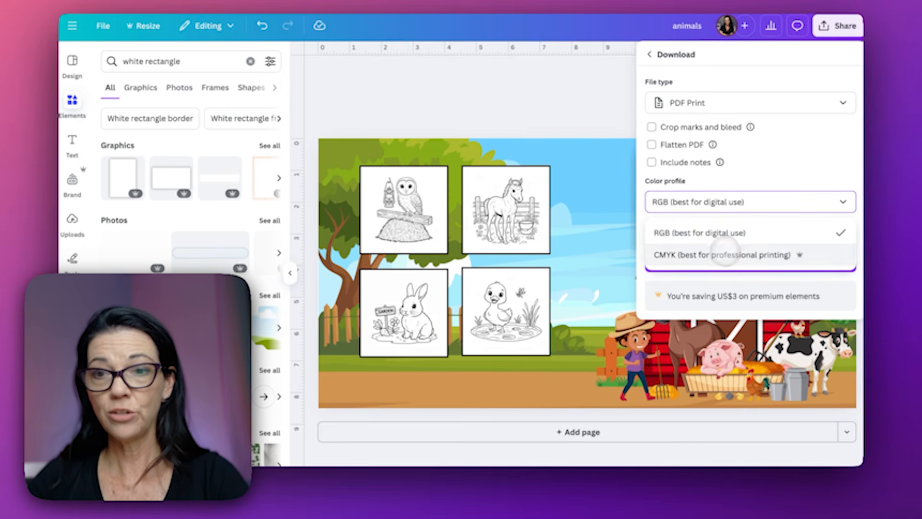
{"action": "left_click", "coordinate": [725, 254]}
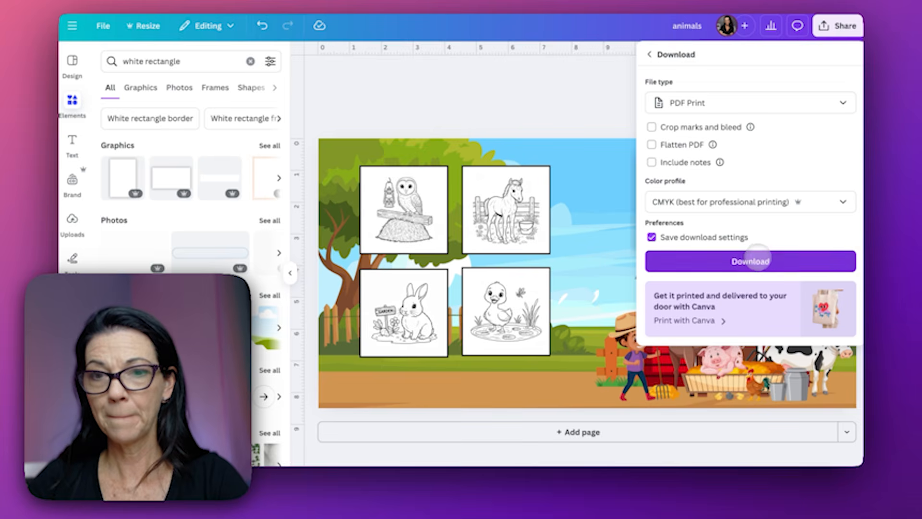
{"action": "left_click", "coordinate": [754, 259]}
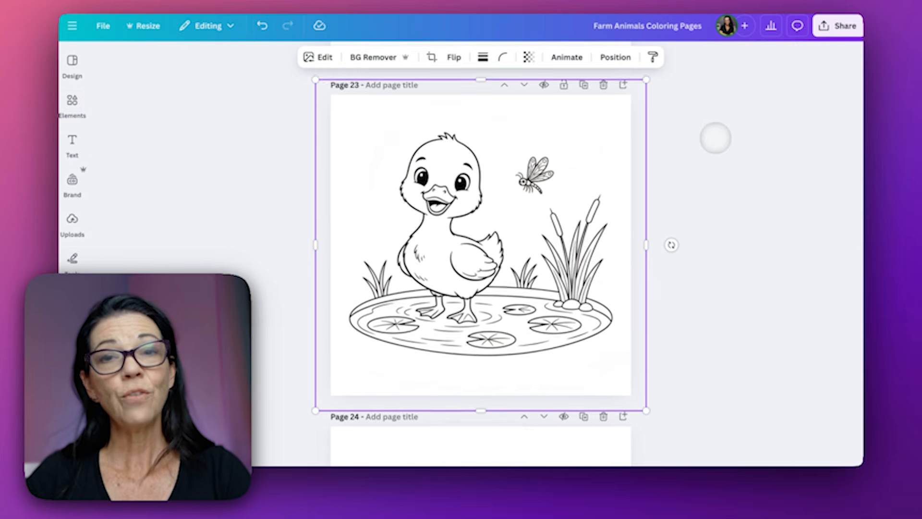
Step: Download pages 1-102 of the Farm Animals Coloring Pages design as PDF Standard
{"action": "scroll", "coordinate": [716, 138], "scroll_direction": "up", "scroll_amount": 1}
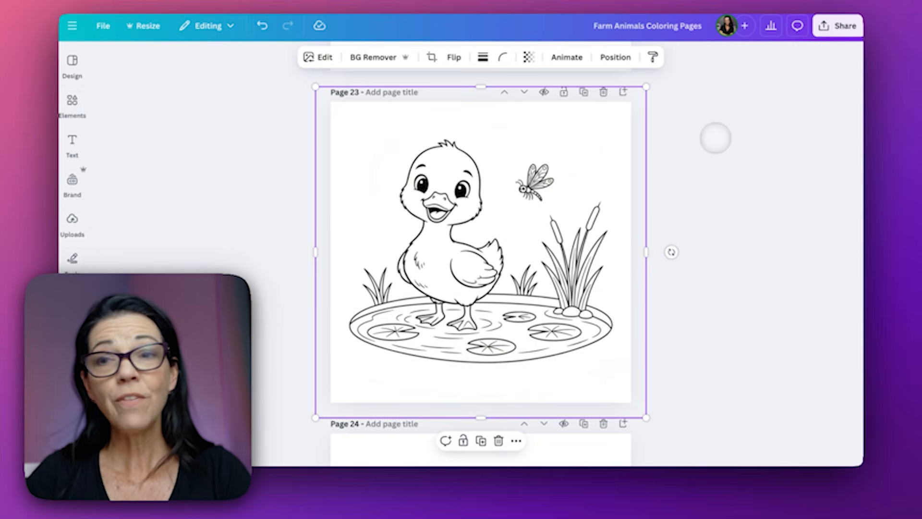
{"action": "left_click", "coordinate": [838, 28]}
{"action": "left_click", "coordinate": [670, 247]}
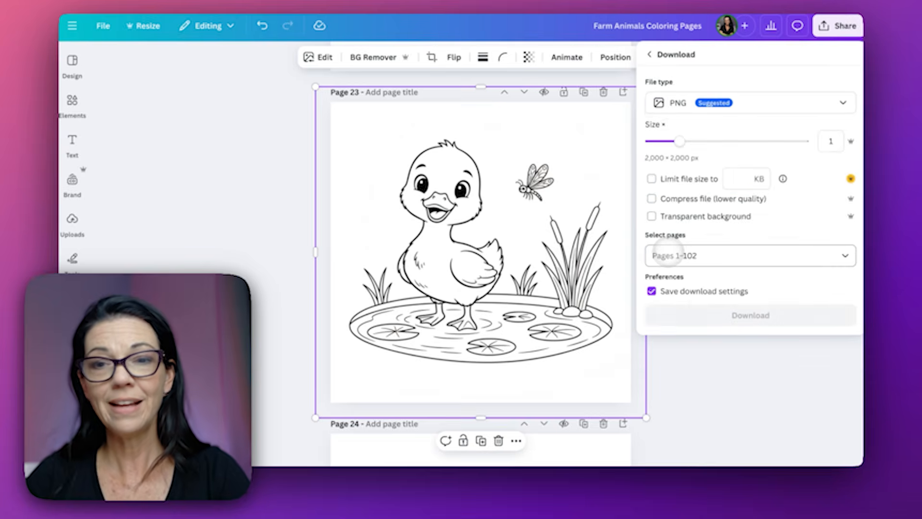
{"action": "left_click", "coordinate": [768, 92]}
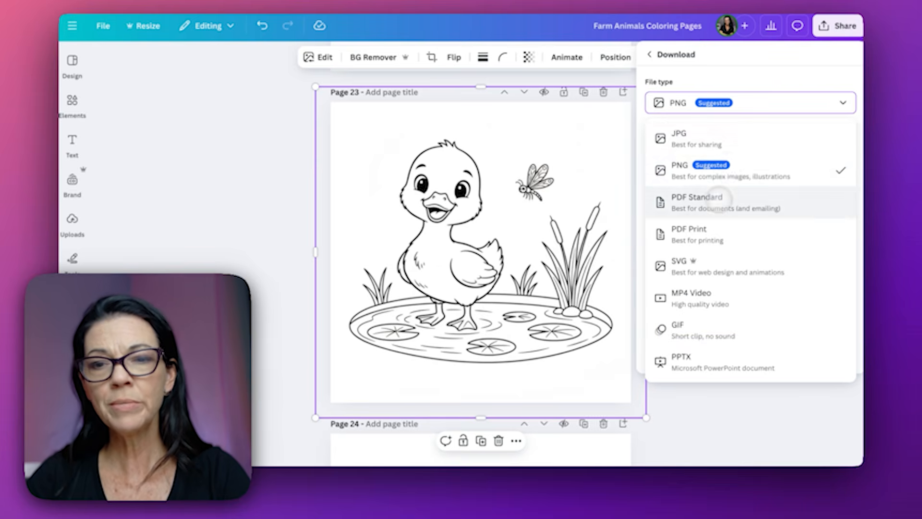
{"action": "left_click", "coordinate": [719, 198]}
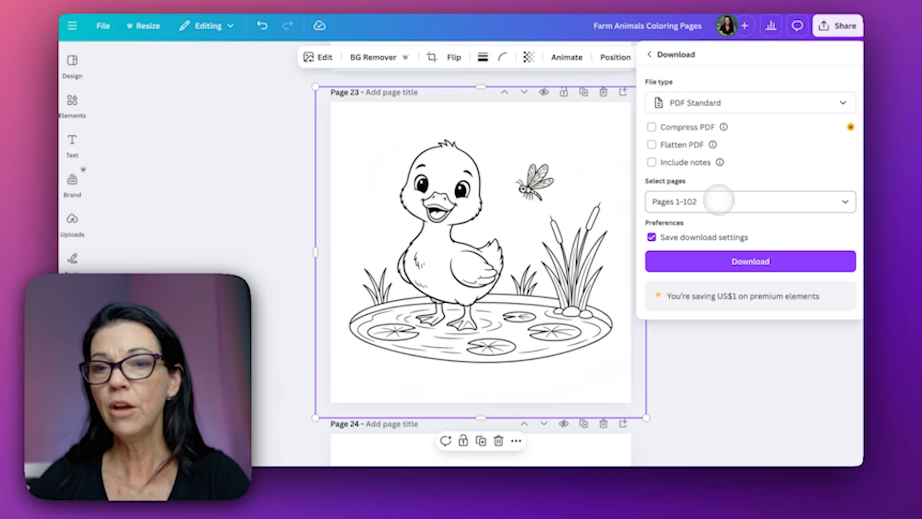
{"action": "left_click", "coordinate": [751, 261]}
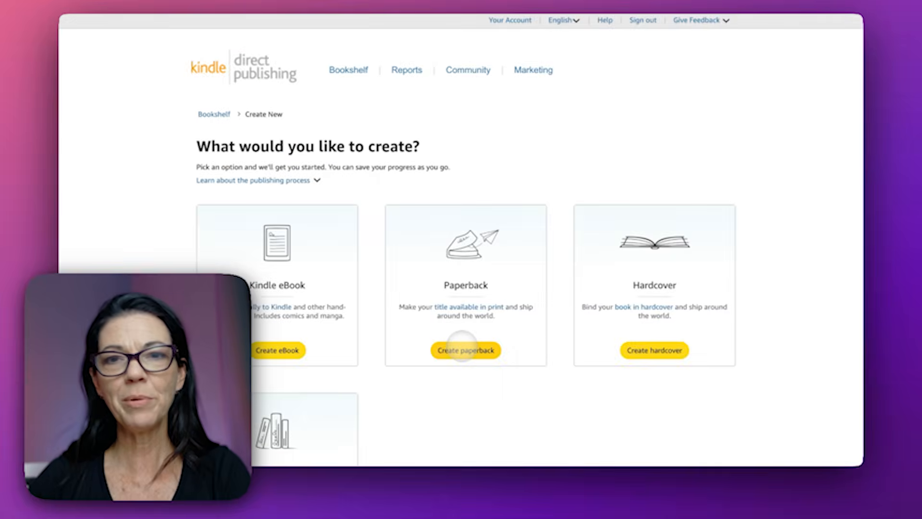
Step: Start a new paperback in Kindle Direct Publishing and select the generated subtitle in the Gemini chat
{"action": "left_click", "coordinate": [464, 349]}
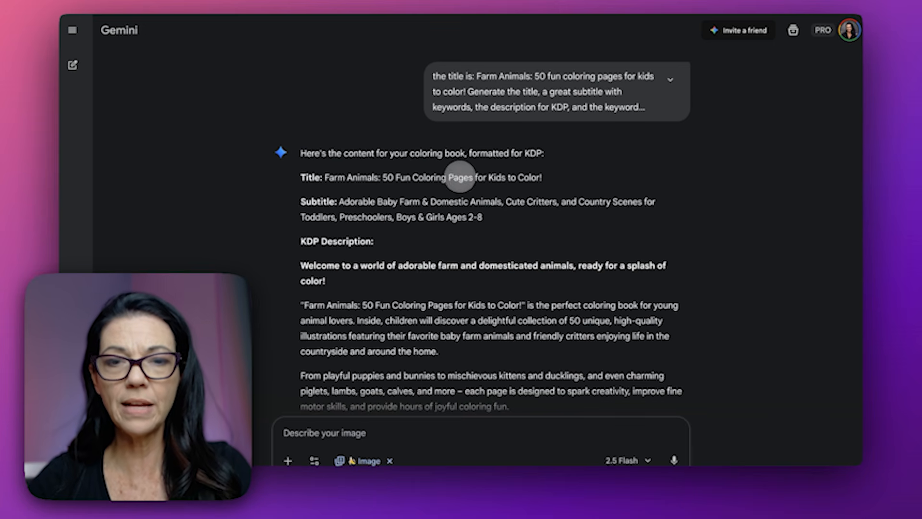
{"action": "left_click_drag", "start_coordinate": [383, 178], "coordinate": [432, 176]}
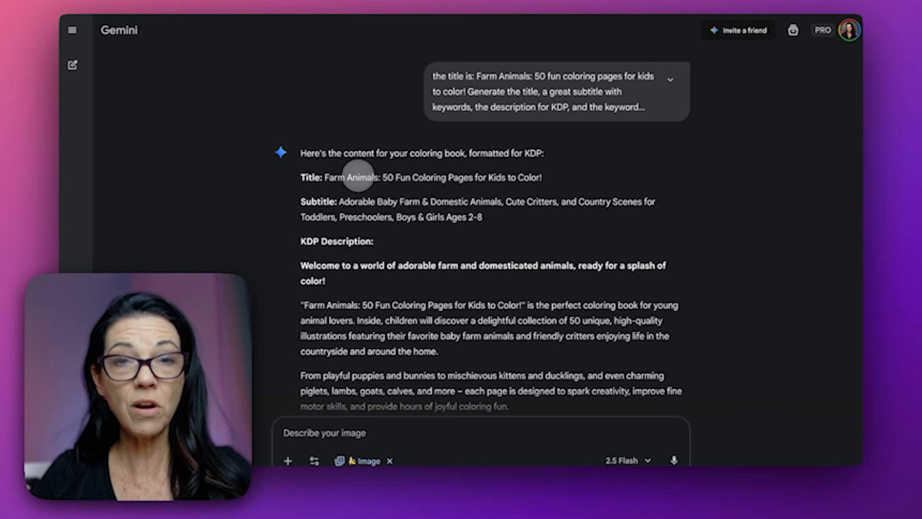
{"action": "left_click_drag", "start_coordinate": [340, 200], "coordinate": [470, 217]}
{"action": "left_click", "coordinate": [466, 219]}
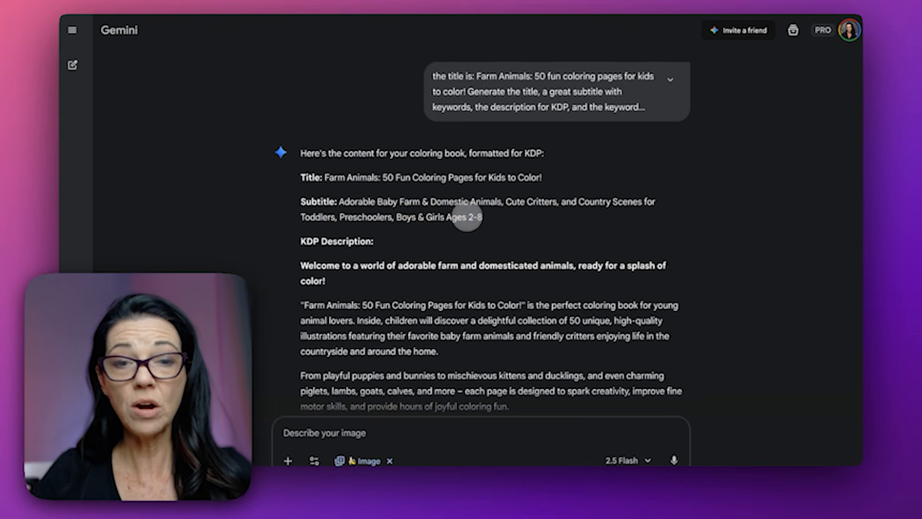
{"action": "left_click_drag", "start_coordinate": [341, 201], "coordinate": [488, 218]}
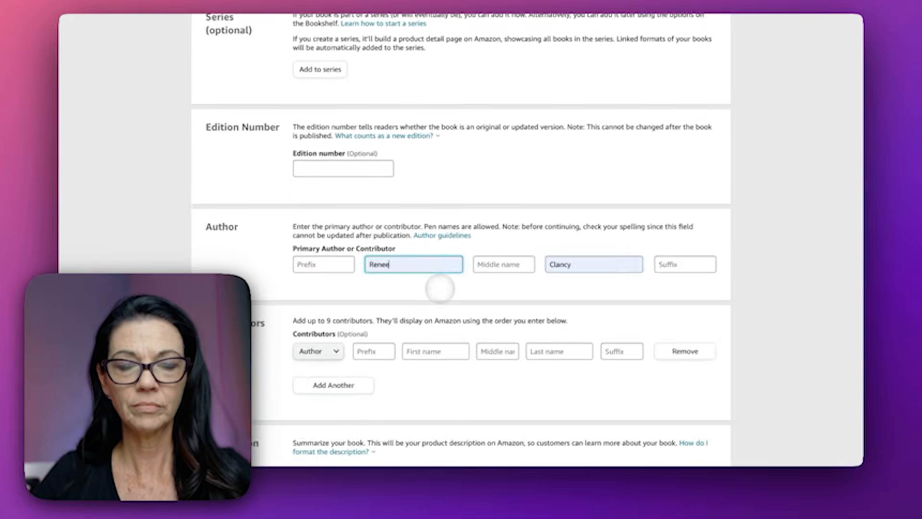
Step: Copy the full generated KDP description from Gemini into the paperback's description field
{"action": "scroll", "coordinate": [440, 288], "scroll_direction": "down", "scroll_amount": 5}
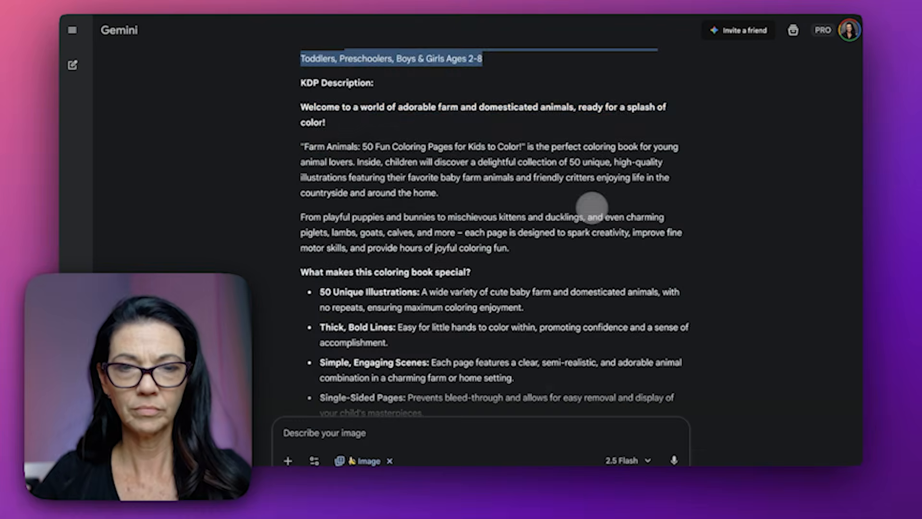
{"action": "left_click_drag", "start_coordinate": [306, 82], "coordinate": [554, 142]}
{"action": "left_click", "coordinate": [554, 142]}
{"action": "scroll", "coordinate": [554, 141], "scroll_direction": "up", "scroll_amount": 8}
{"action": "left_click_drag", "start_coordinate": [301, 96], "coordinate": [345, 396]}
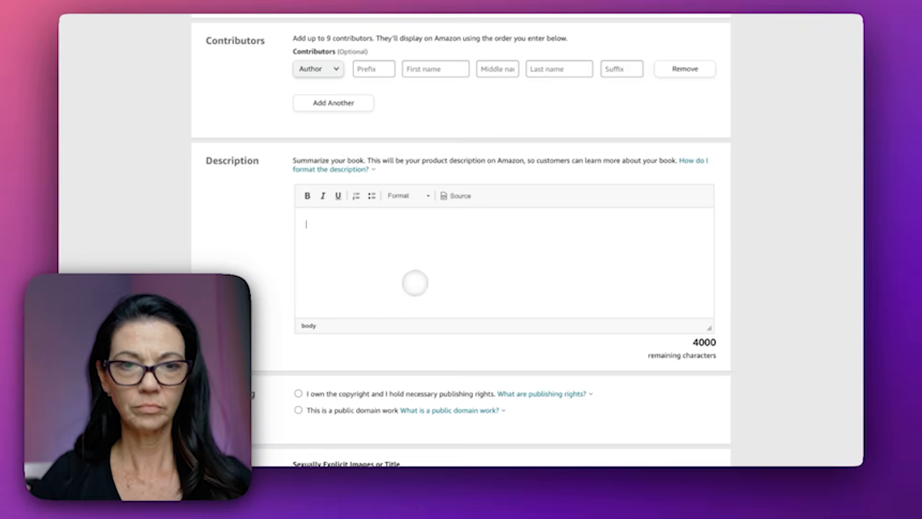
{"action": "type", "text": "Welcome to a world of adorable farm and domesticated animals, ready for a splash of color! \"Farm Animals: 50 Fun Coloring Pages for Kids to Color!\" is the perfect coloring book for young animal lovers. Inside, children will discover a delightful collection of 50 unique, high-quality illustrations featuring their favorite baby farm animals and friendly critters enjoying life in the countryside and around the home. From playful puppies and bunnies to mischievous kittens and ducklings, and even charming piglets, lambs, goats, calves, and more – each page is designed to spark creativity, improve fine motor skills, and provide hours of joyful coloring fun. What makes this coloring book special? 50 Unique Illustrations: A wide variety of cute baby farm and domesticated animals, with no repeats, ensuring maximum coloring enjoyment. Thick, Bold Lines: Easy for little hands to color within, promoting confidence and a sense of accomplishment. Simple, Engaging Scenes: Each page features a clear, semi-realistic, and adorable animal combination in a charming farm or home setting. Single-Sided Pages: Prevents bleed-through and allows for easy removal and display of your child's masterpieces. Perfect for All Ages (2-8): Ideal for toddlers, preschoolers, kindergarteners, and young elementary school children. Give your child the gift of creativity and imagination with this charming farm animal coloring book. It's perfect for screen-free entertainment, travel, rainy days, or as a wonderful birthday or holiday gift! Grab your crayons, markers, or colored pencils and get ready for a farm-tastic coloring adventure!"}
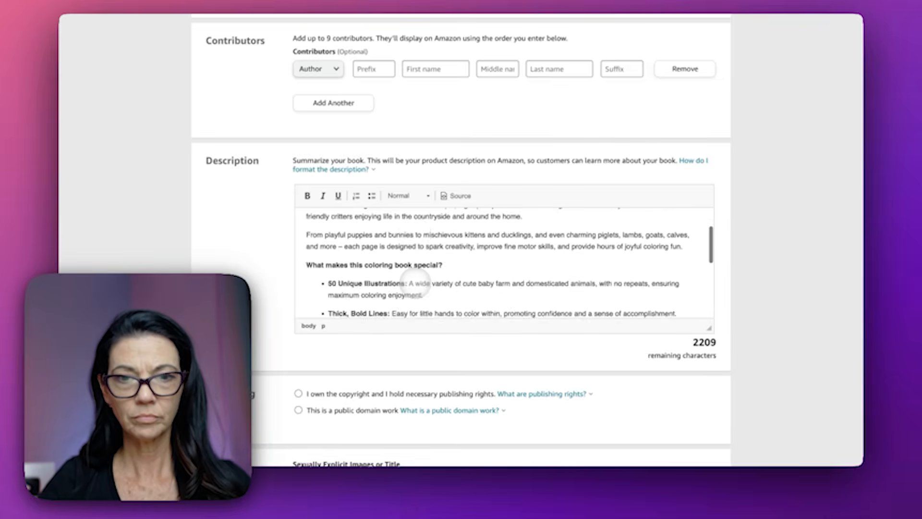
Step: Declare ownership of the copyright and publishing rights, and open the book's category selection
{"action": "scroll", "coordinate": [759, 301], "scroll_direction": "down", "scroll_amount": 3}
{"action": "left_click", "coordinate": [297, 181]}
{"action": "scroll", "coordinate": [297, 181], "scroll_direction": "down", "scroll_amount": 6}
{"action": "left_click", "coordinate": [327, 197]}
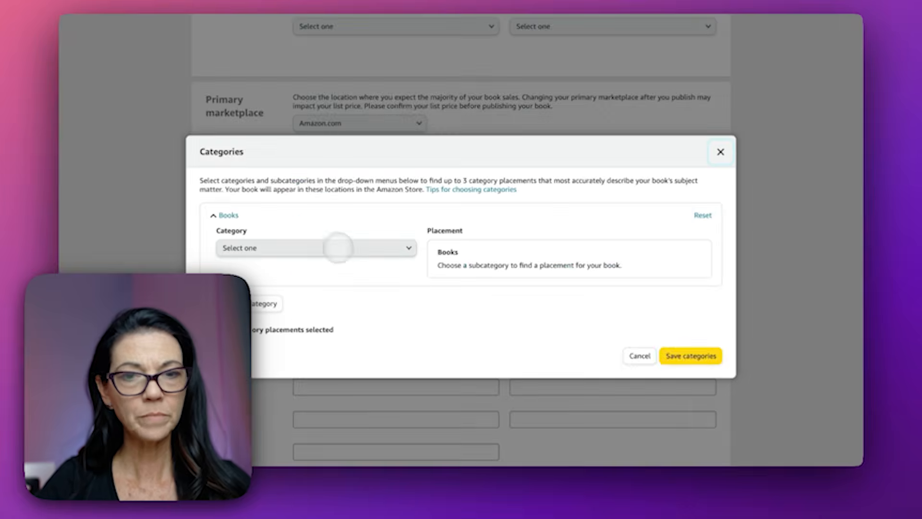
Step: Set the first category to Children's Books, Activities, Crafts & Games, Activity Books, Coloring Books with the Nonfiction placement
{"action": "left_click", "coordinate": [336, 248]}
{"action": "left_click", "coordinate": [332, 295]}
{"action": "left_click", "coordinate": [340, 281]}
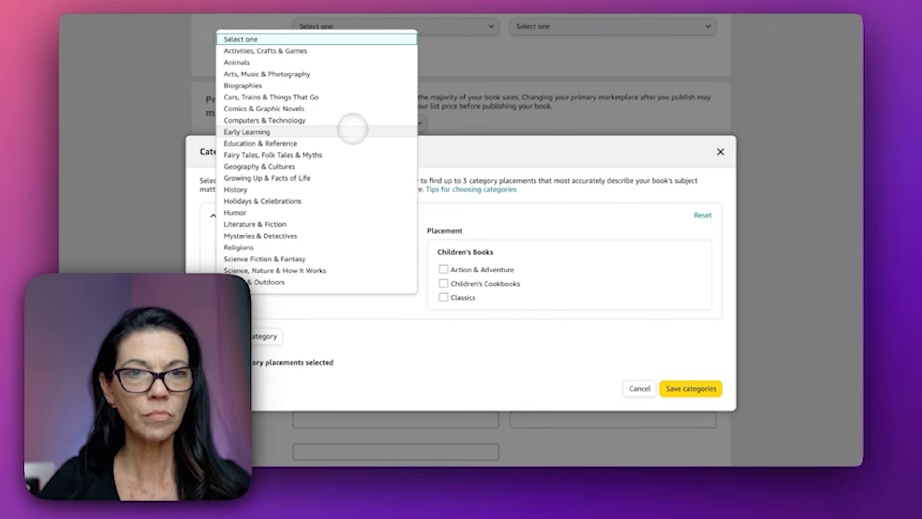
{"action": "left_click", "coordinate": [332, 50]}
{"action": "left_click", "coordinate": [278, 318]}
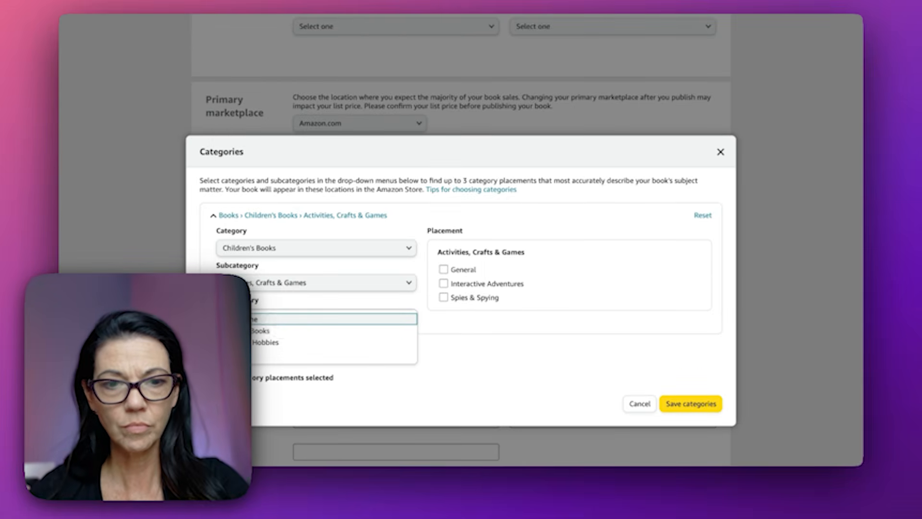
{"action": "left_click", "coordinate": [311, 343]}
{"action": "left_click", "coordinate": [331, 317]}
{"action": "left_click", "coordinate": [336, 329]}
{"action": "left_click", "coordinate": [326, 352]}
{"action": "left_click", "coordinate": [323, 370]}
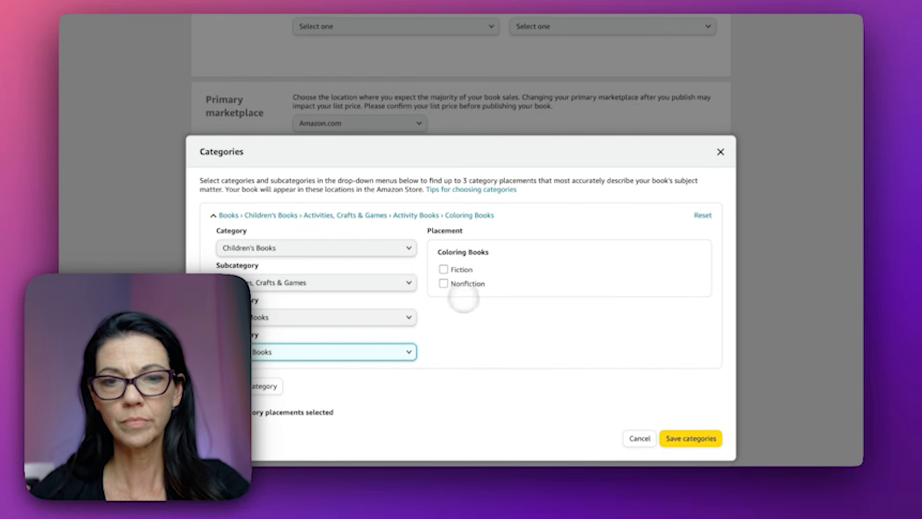
{"action": "left_click", "coordinate": [443, 283]}
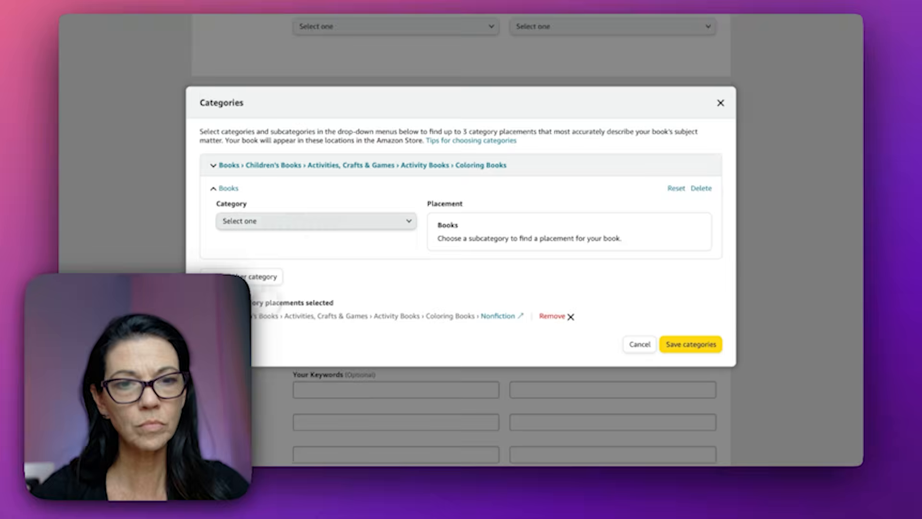
Step: Set the second category to Children's Books, Activities, Crafts & Games with the General placement
{"action": "left_click", "coordinate": [307, 221]}
{"action": "left_click", "coordinate": [302, 268]}
{"action": "left_click", "coordinate": [303, 253]}
{"action": "left_click", "coordinate": [300, 266]}
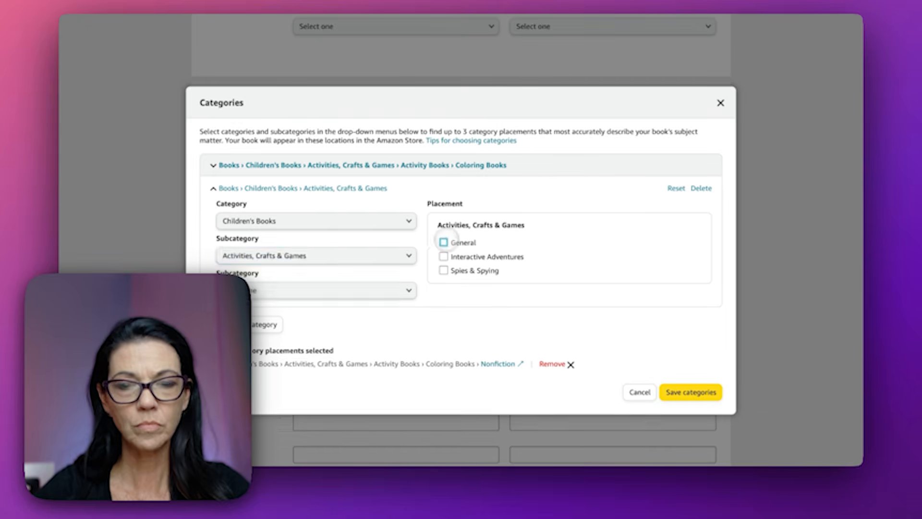
{"action": "left_click", "coordinate": [443, 242]}
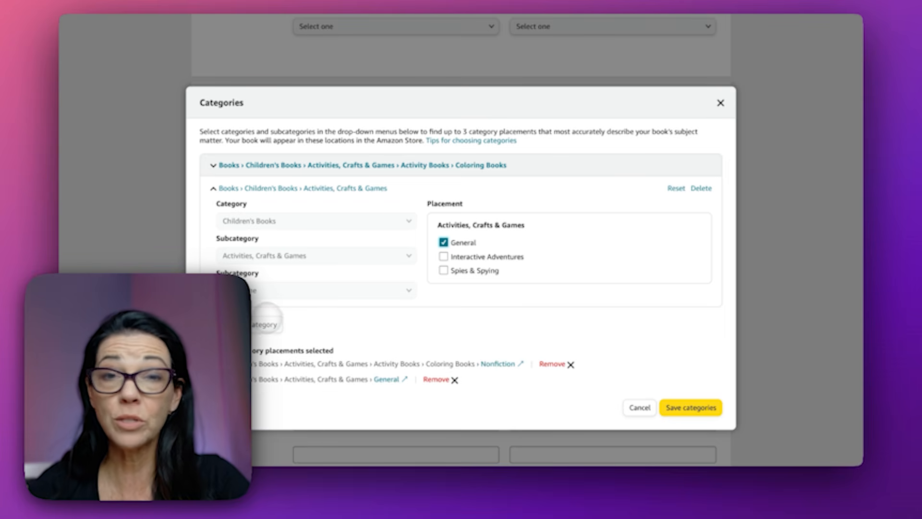
Step: Add a third category for Children's Books, Activities, Crafts & Games, Activity Books with the General placement and save the categories
{"action": "left_click", "coordinate": [266, 322]}
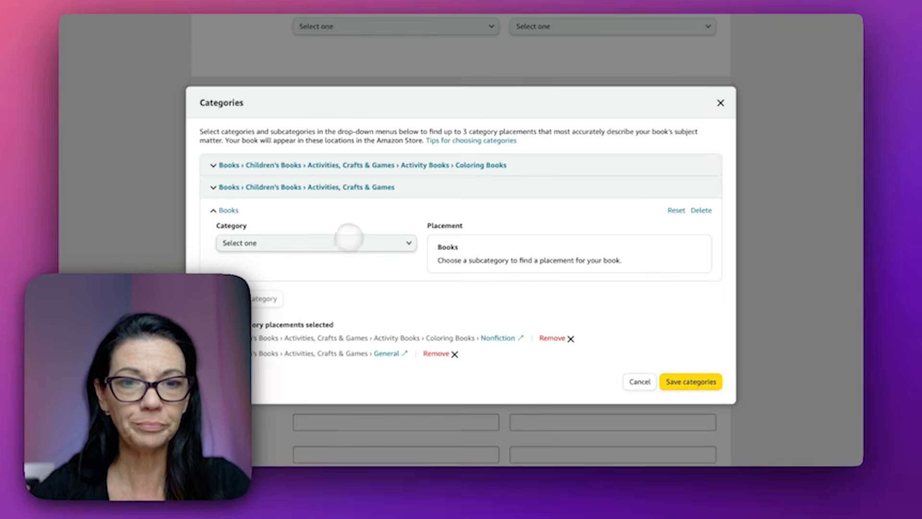
{"action": "left_click", "coordinate": [348, 237]}
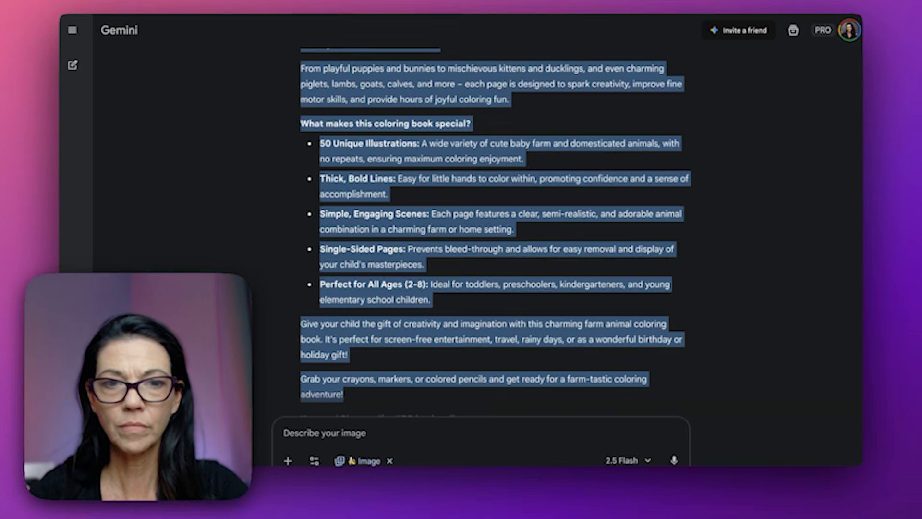
Step: Have Gemini identify the top ranking 7 keyword phrases for this book and copy them into the paperback's seven keyword fields
{"action": "scroll", "coordinate": [441, 347], "scroll_direction": "down", "scroll_amount": 6}
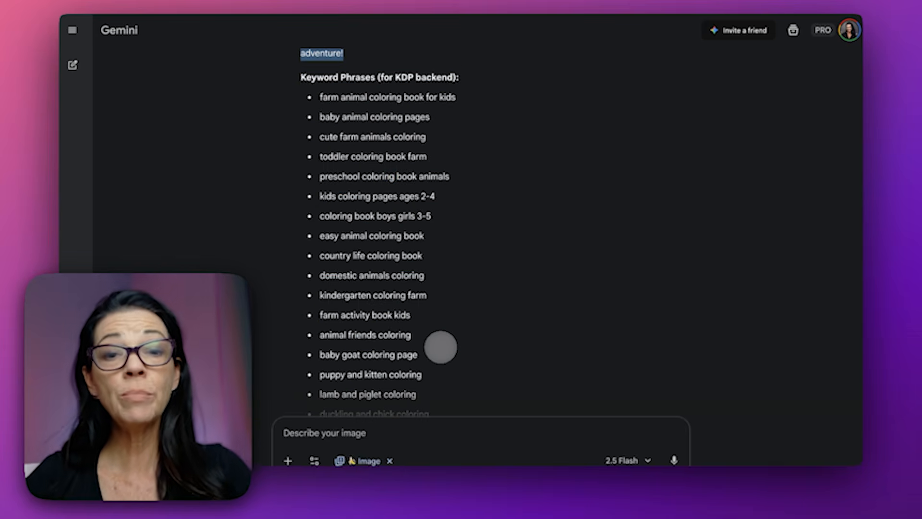
{"action": "scroll", "coordinate": [441, 347], "scroll_direction": "down", "scroll_amount": 3}
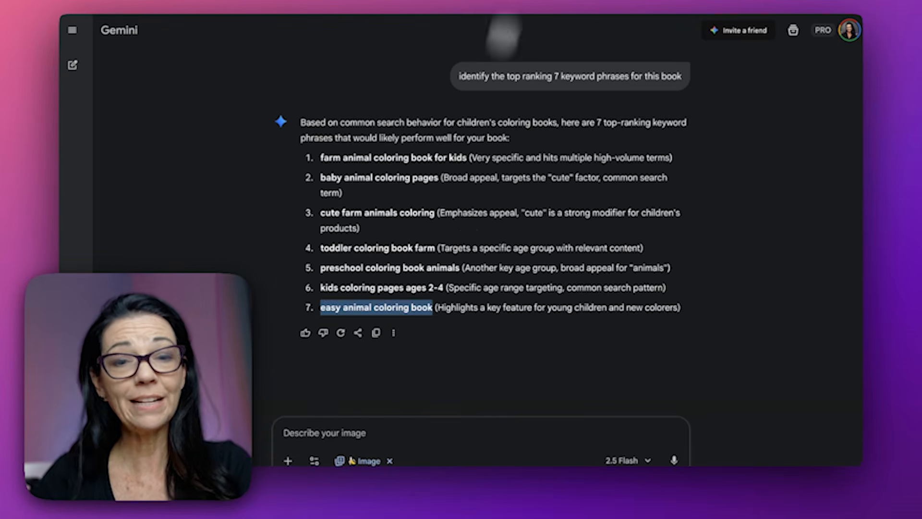
{"action": "left_click", "coordinate": [442, 267]}
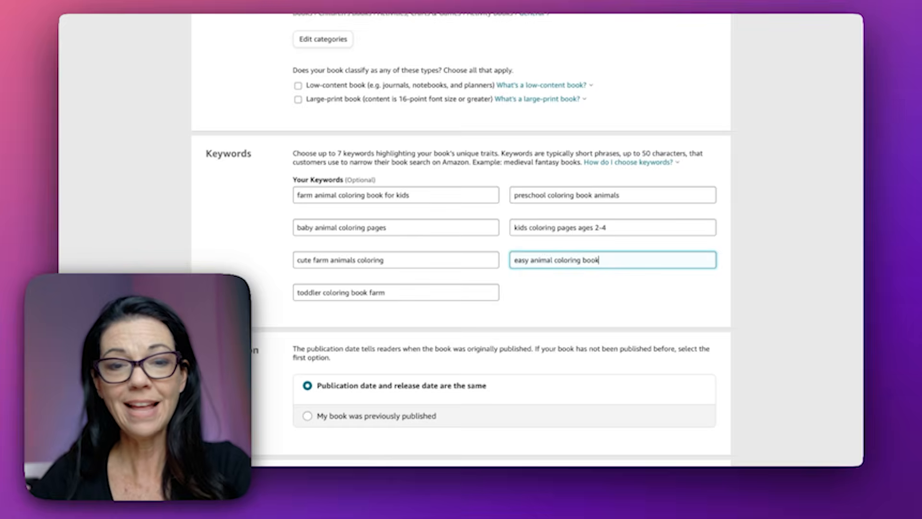
Step: Continue to the paperback's content setup and assign a free KDP ISBN
{"action": "scroll", "coordinate": [689, 206], "scroll_direction": "down", "scroll_amount": 6}
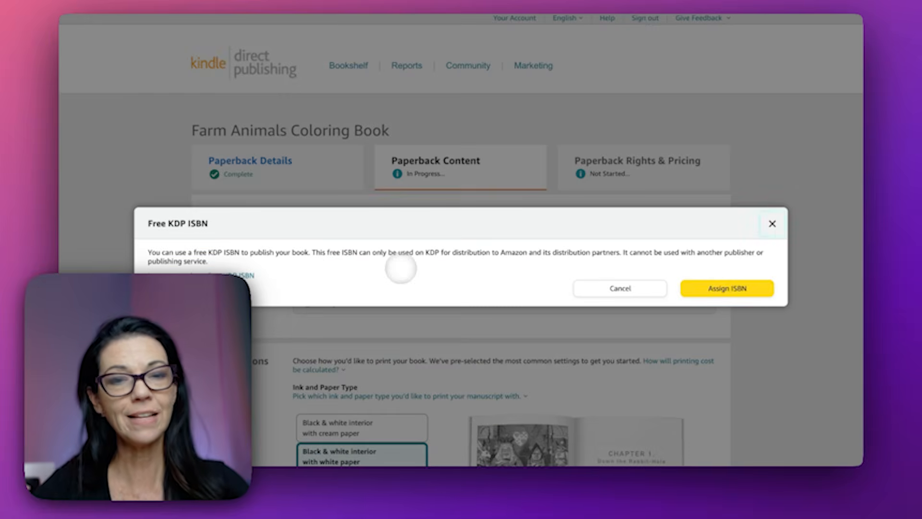
{"action": "left_click", "coordinate": [730, 288]}
Step: Set the paperback's trim size to 8.25 x 8.25 in and its cover finish to Glossy
{"action": "scroll", "coordinate": [750, 288], "scroll_direction": "down", "scroll_amount": 8}
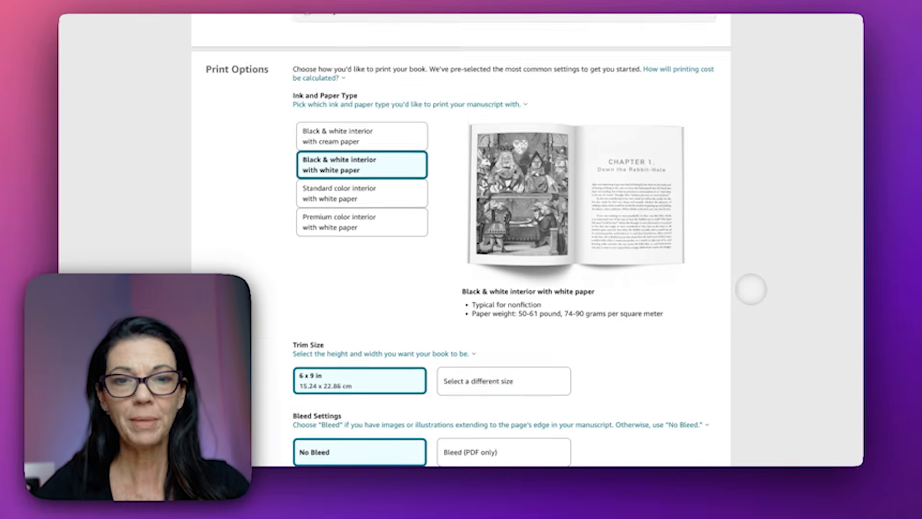
{"action": "left_click", "coordinate": [537, 263]}
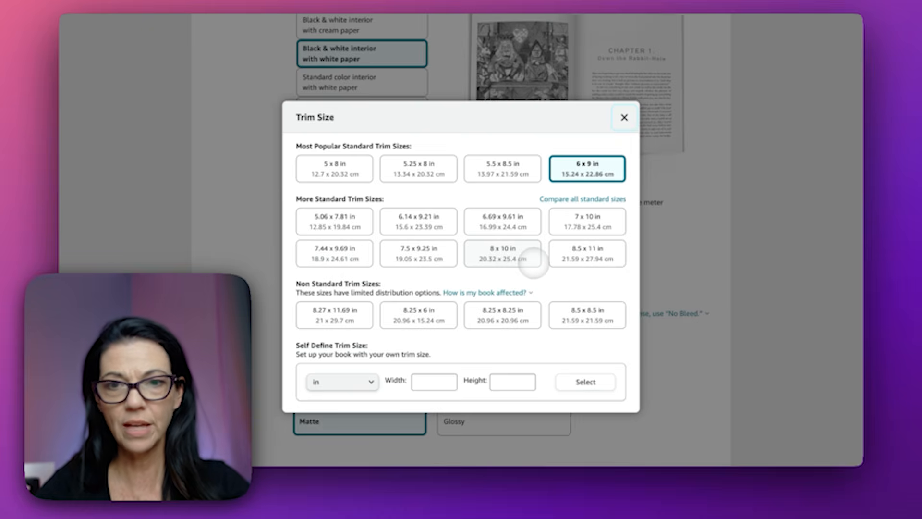
{"action": "left_click", "coordinate": [502, 314]}
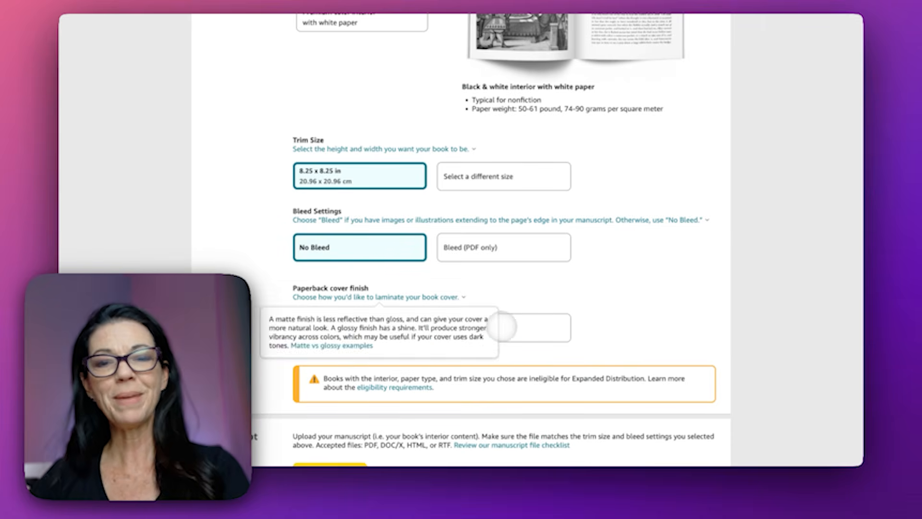
{"action": "left_click", "coordinate": [504, 327]}
Step: Upload the interior manuscript and the print-ready PDF cover to the paperback
{"action": "scroll", "coordinate": [685, 290], "scroll_direction": "down", "scroll_amount": 6}
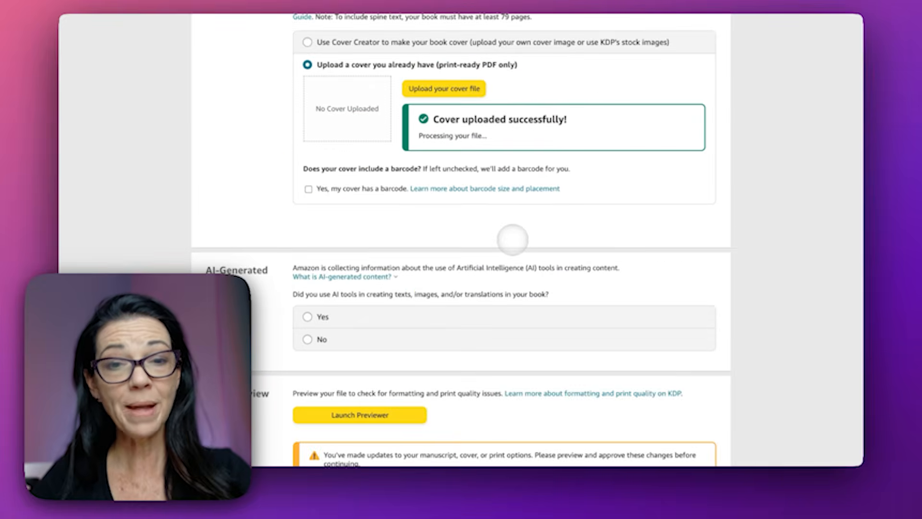
Step: Declare AI use with no AI texts or translations, and many AI-generated images with extensive editing made with Nano Banana
{"action": "scroll", "coordinate": [513, 240], "scroll_direction": "down", "scroll_amount": 3}
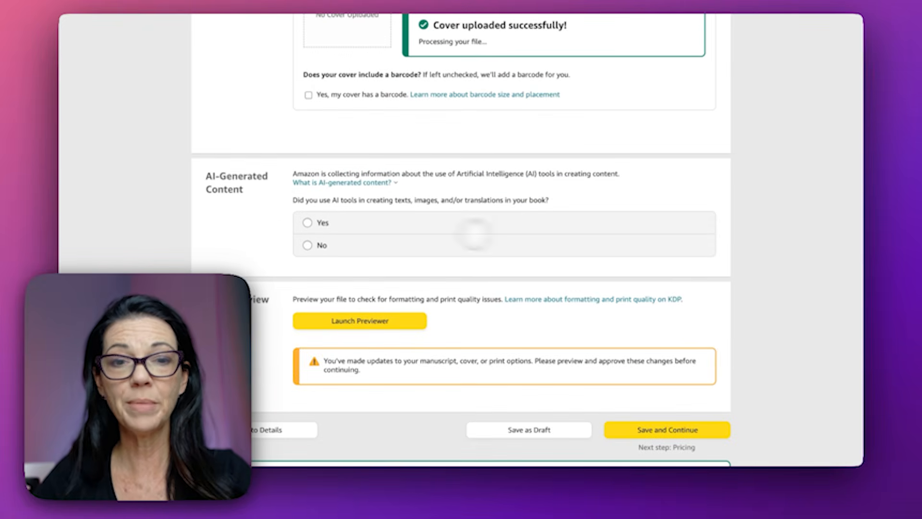
{"action": "left_click", "coordinate": [308, 222]}
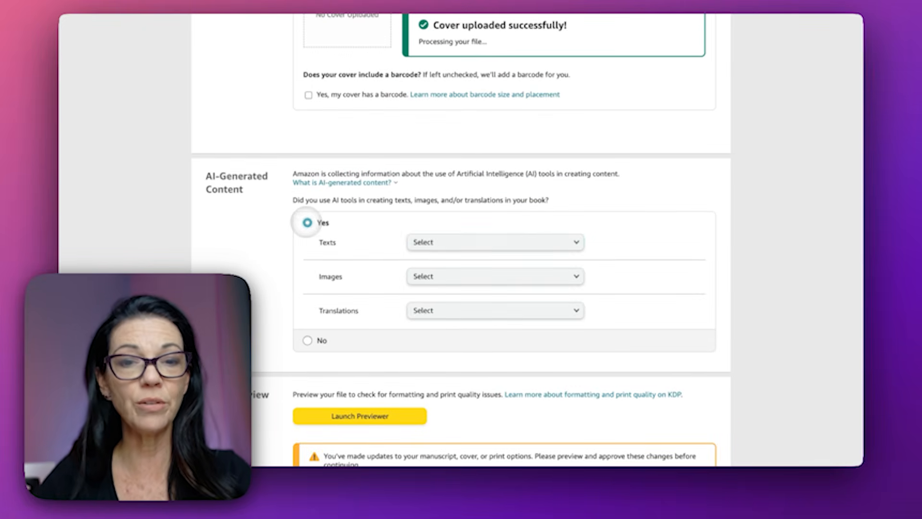
{"action": "left_click", "coordinate": [446, 240]}
{"action": "left_click", "coordinate": [441, 243]}
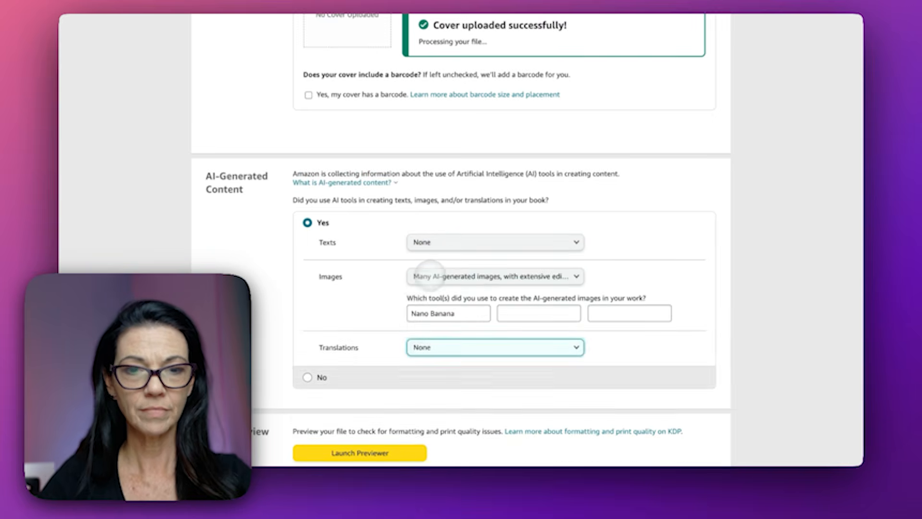
Step: Launch the print previewer and open page 47 from the images flagged as outside the margins
{"action": "scroll", "coordinate": [391, 396], "scroll_direction": "down", "scroll_amount": 3}
{"action": "scroll", "coordinate": [392, 396], "scroll_direction": "down", "scroll_amount": 3}
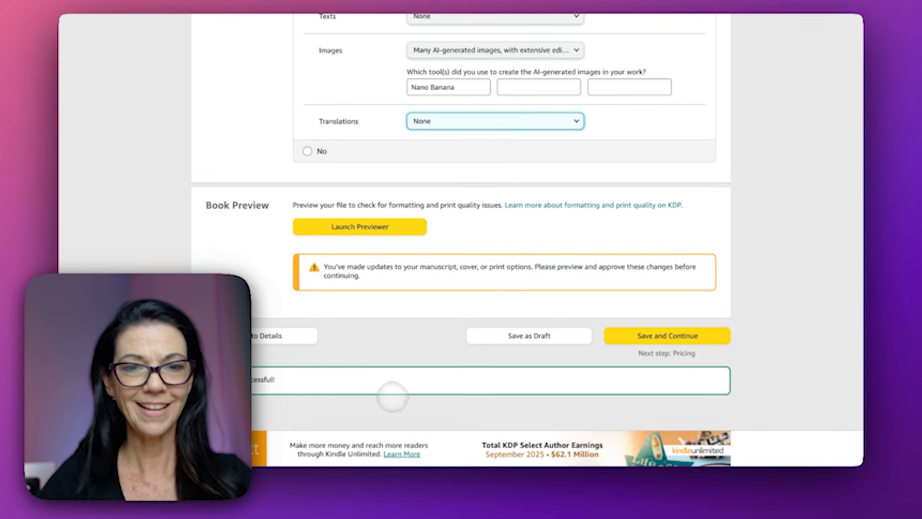
{"action": "left_click", "coordinate": [352, 223]}
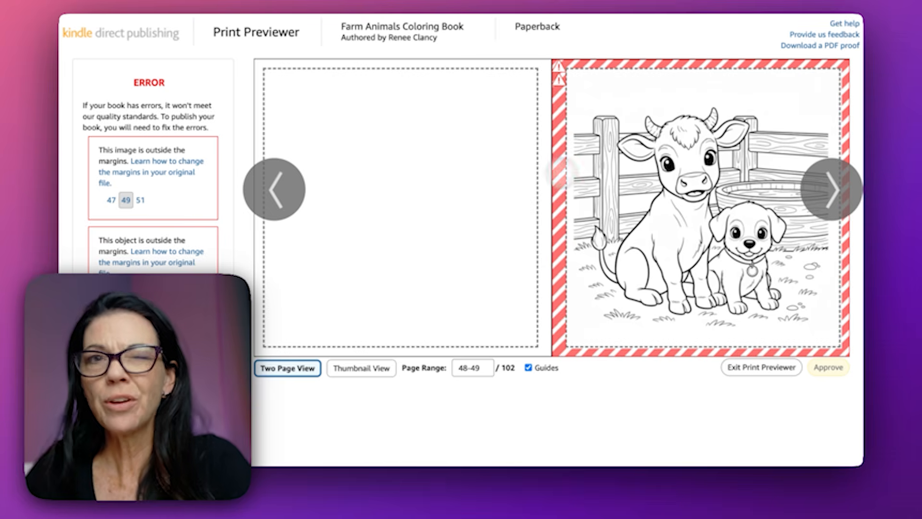
{"action": "left_click", "coordinate": [112, 200]}
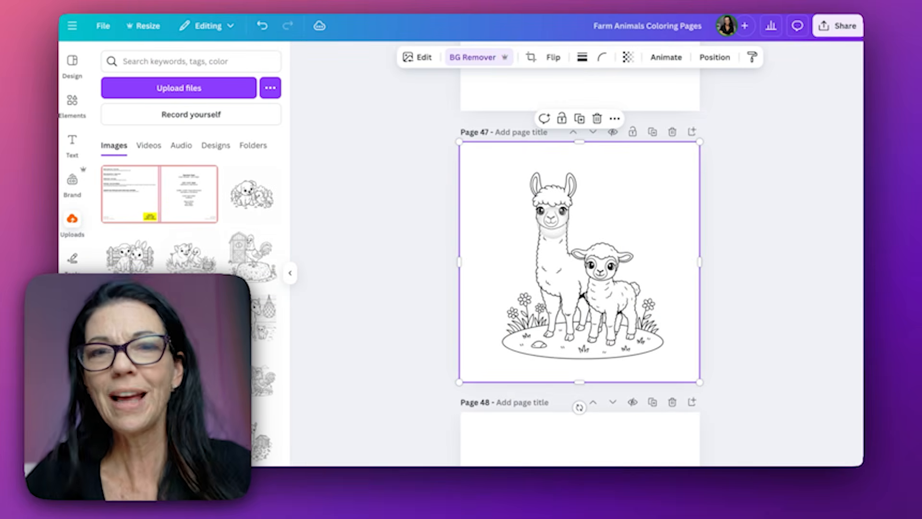
Step: In Canva, inspect the background removal of the llama and lamb image on page 47 of Farm Animals Coloring Pages
{"action": "mouse_move", "coordinate": [548, 220]}
{"action": "left_mouse_down"}
{"action": "mouse_move", "coordinate": [556, 206]}
{"action": "mouse_move", "coordinate": [559, 218]}
{"action": "mouse_move", "coordinate": [544, 229]}
{"action": "mouse_move", "coordinate": [550, 221]}
{"action": "left_mouse_up"}
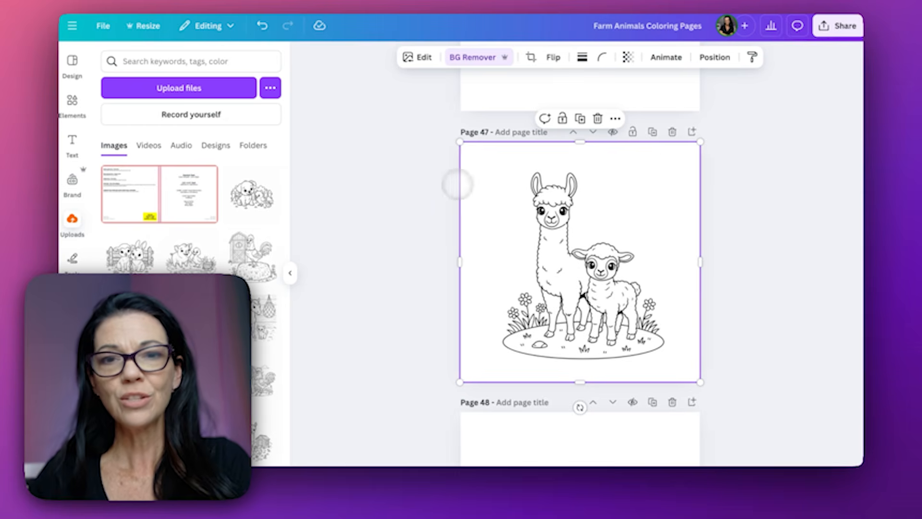
{"action": "left_click", "coordinate": [484, 57]}
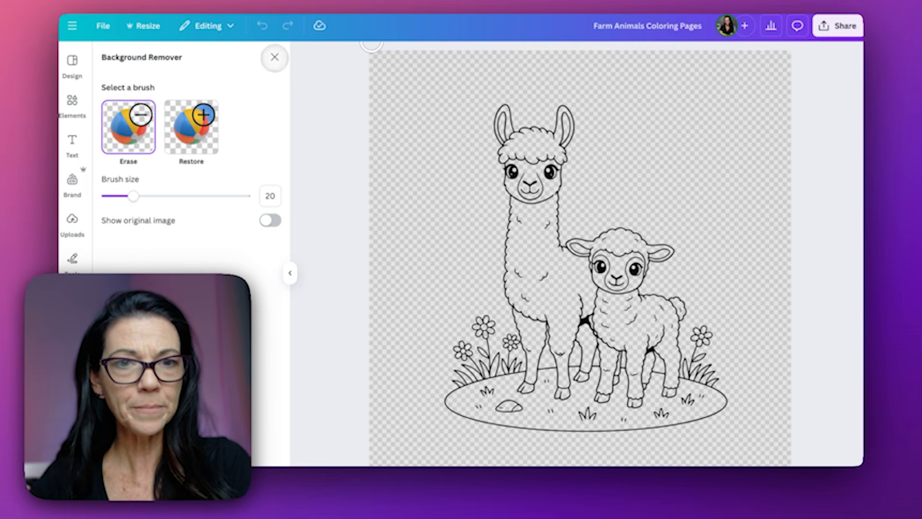
{"action": "left_click", "coordinate": [274, 56]}
Step: Shrink the llama and lamb image so its frame fits inside page 47, and center it
{"action": "left_click_drag", "start_coordinate": [700, 142], "coordinate": [682, 159]}
{"action": "left_click_drag", "start_coordinate": [565, 275], "coordinate": [576, 269]}
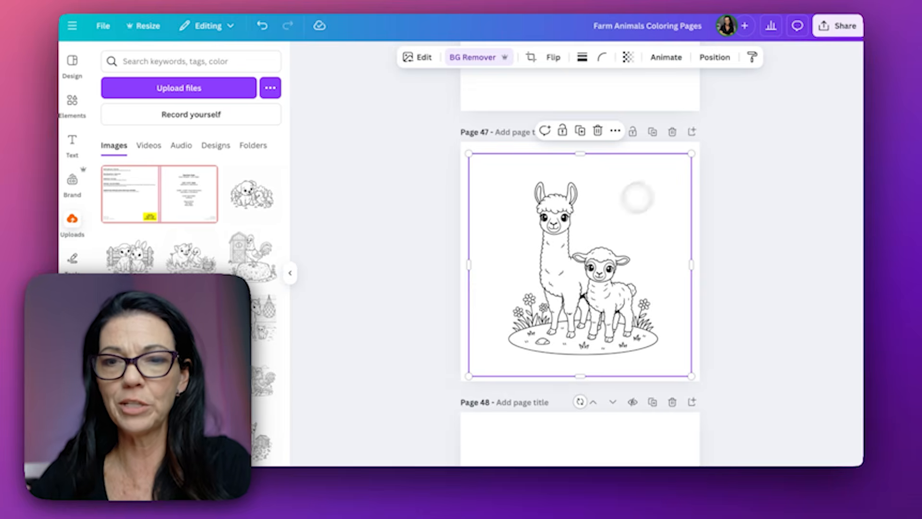
Step: Enlarge and center the llama and lamb image past page 47's edges, and crop its frame closely around the drawing, inside the page
{"action": "left_click_drag", "start_coordinate": [692, 153], "coordinate": [739, 102]}
{"action": "left_click_drag", "start_coordinate": [591, 230], "coordinate": [566, 247]}
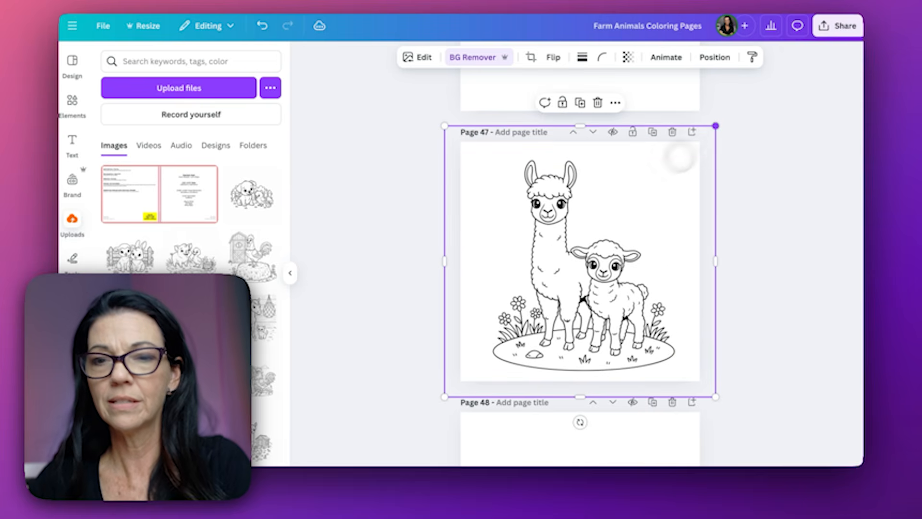
{"action": "double_click", "coordinate": [572, 208]}
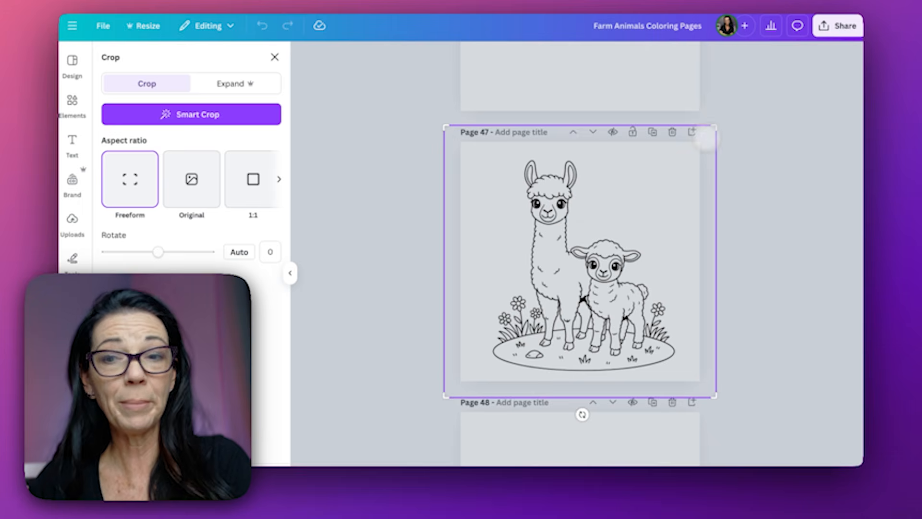
{"action": "left_click_drag", "start_coordinate": [715, 126], "coordinate": [682, 151]}
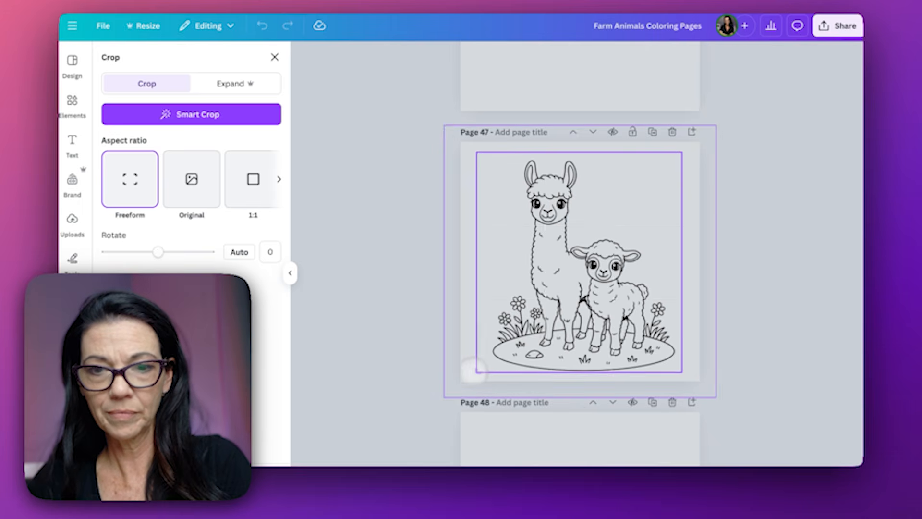
{"action": "left_click_drag", "start_coordinate": [474, 372], "coordinate": [487, 369]}
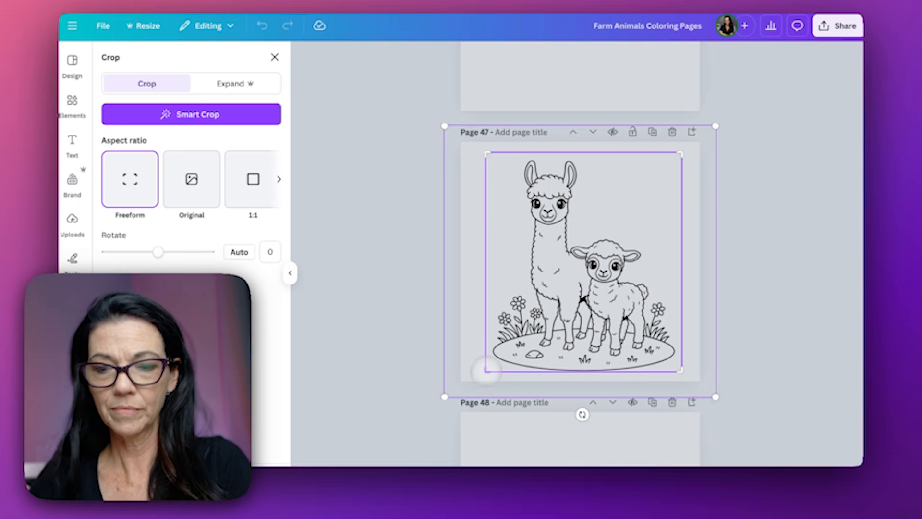
{"action": "key", "text": "Return"}
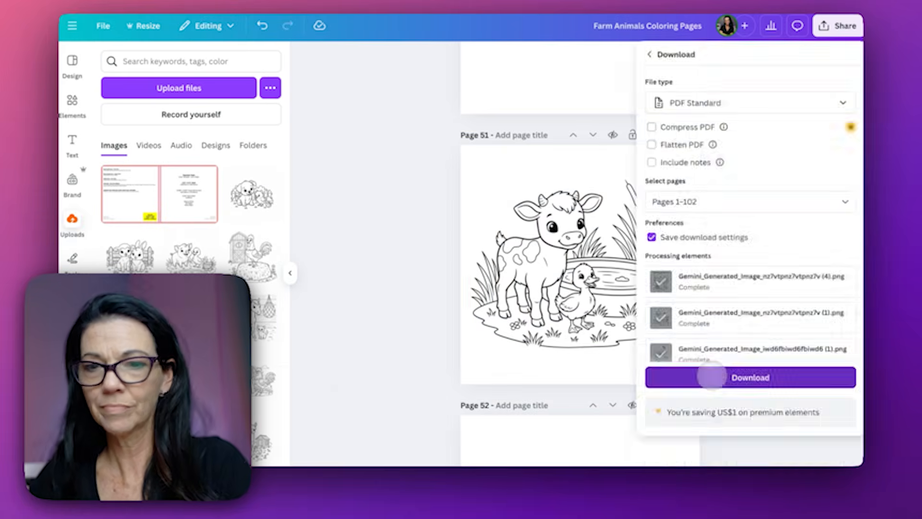
Step: Download pages 1-102 of the coloring book as PDF Standard
{"action": "left_click", "coordinate": [706, 377]}
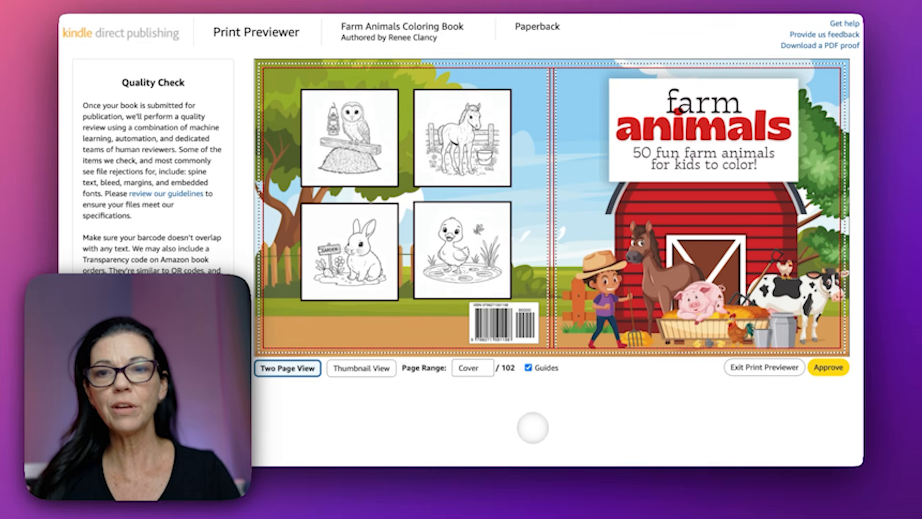
Step: Page through the cover and first interior pages in KDP's print previewer, and approve the paperback proof
{"action": "left_click", "coordinate": [832, 191]}
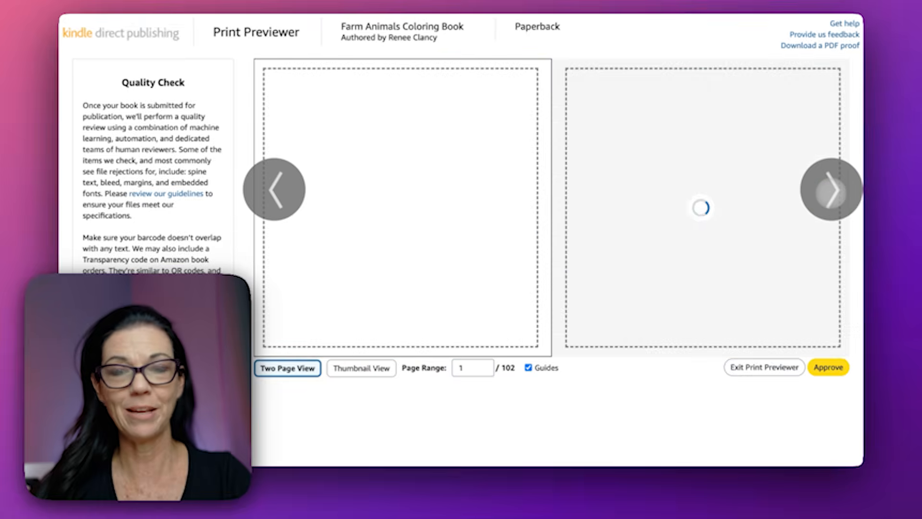
{"action": "left_click", "coordinate": [832, 191]}
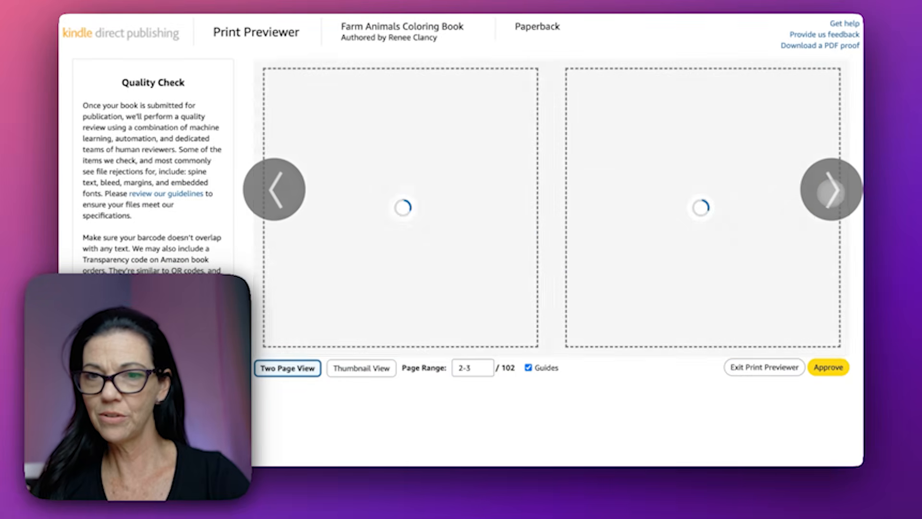
{"action": "left_click", "coordinate": [831, 191]}
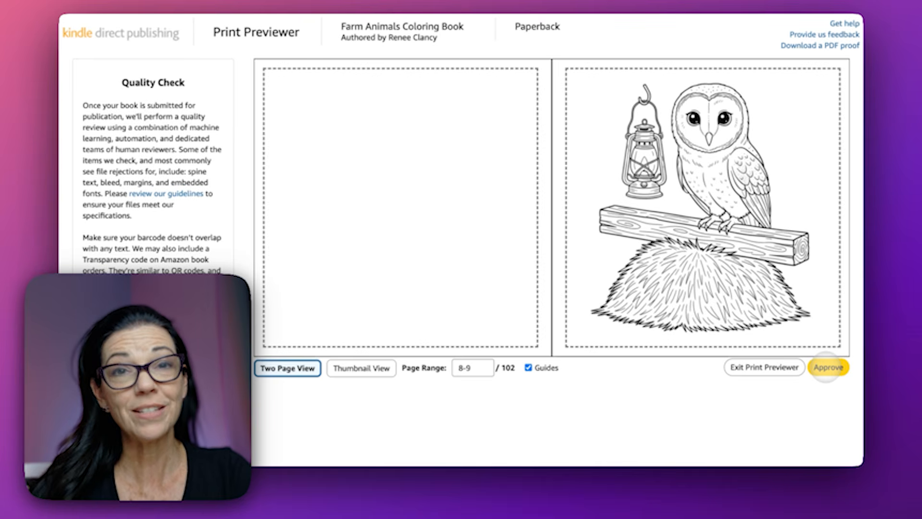
{"action": "left_click", "coordinate": [827, 368]}
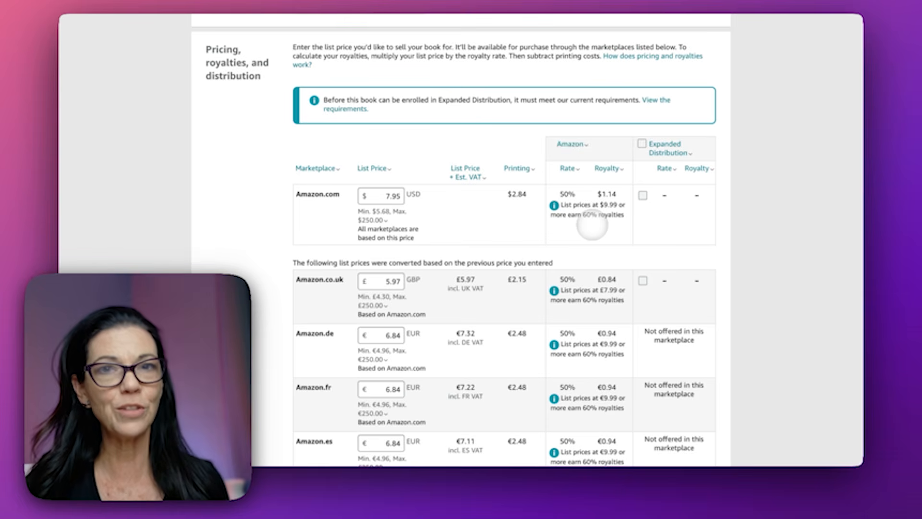
Step: Review the converted marketplace list prices, terms and publishing options of the paperback
{"action": "scroll", "coordinate": [592, 227], "scroll_direction": "down", "scroll_amount": 15}
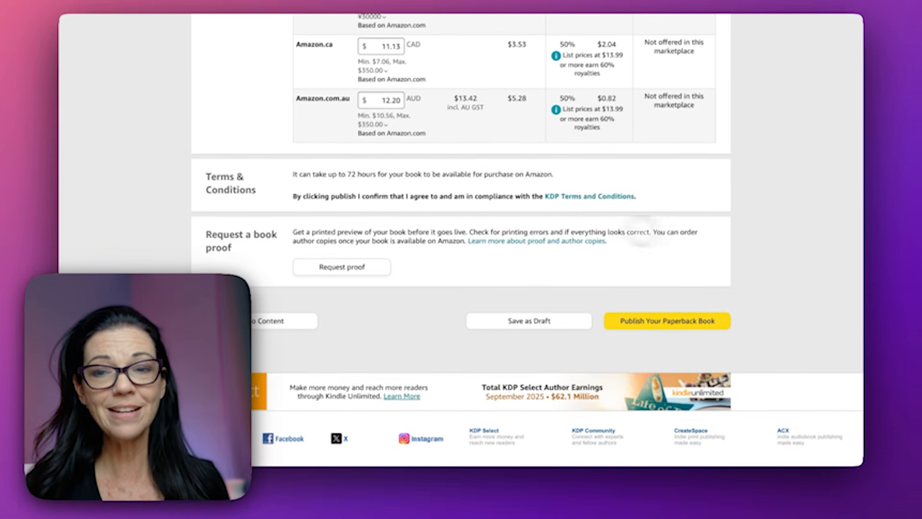